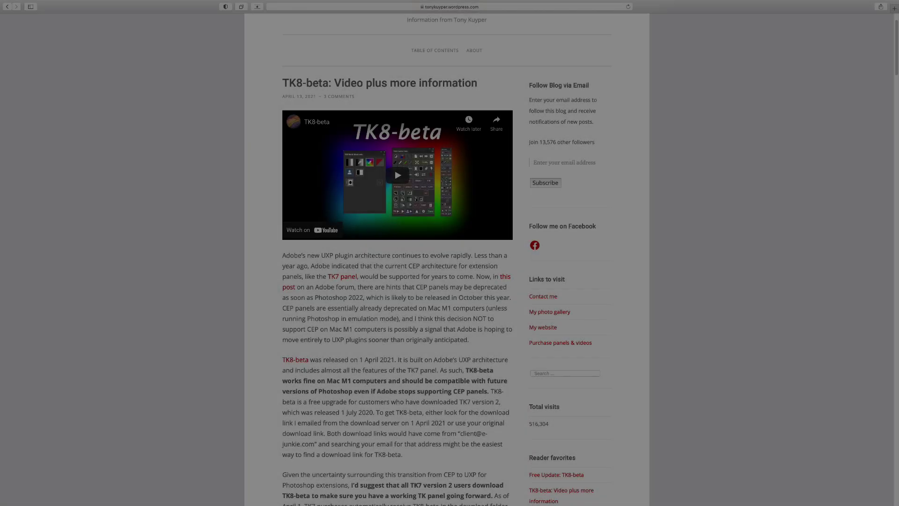
scroll(445, 263, "down", 3)
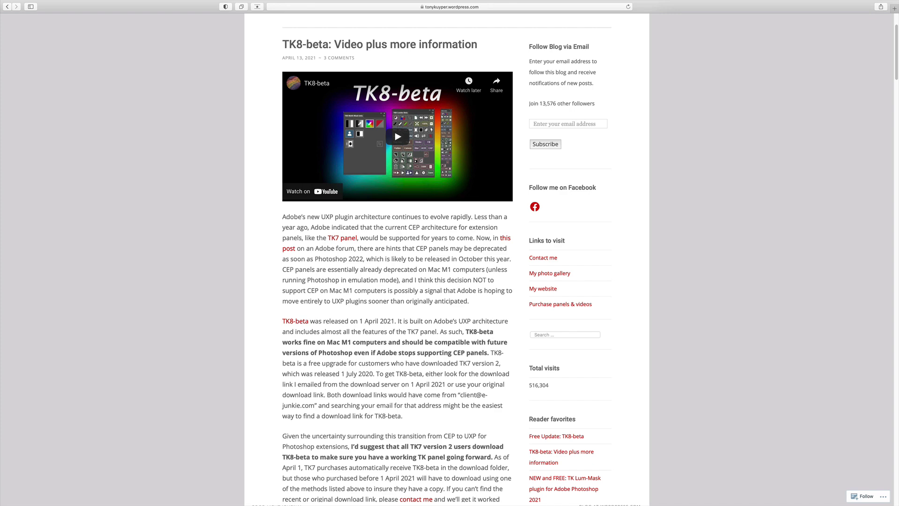
scroll(445, 262, "up", 3)
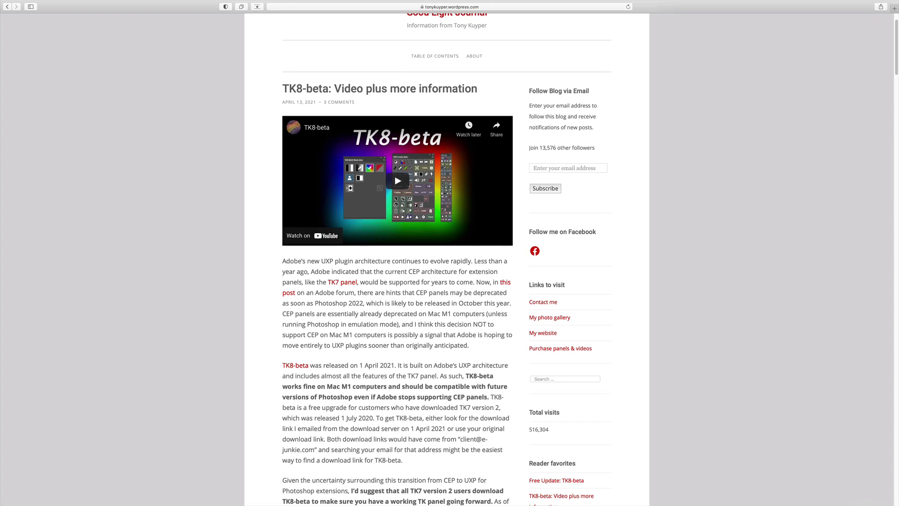
scroll(445, 262, "down", 1)
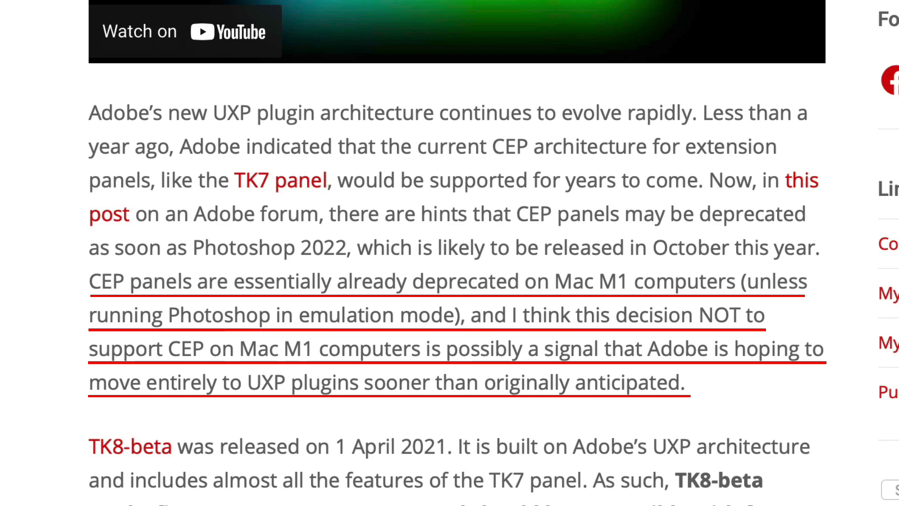
Scroll further down the blog post in Safari
scroll(450, 253, "down", 5)
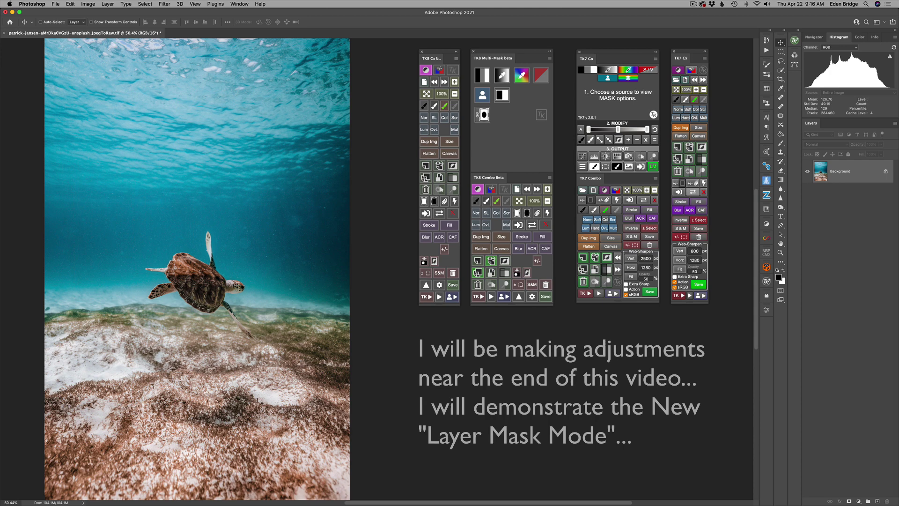
left_click(490, 350)
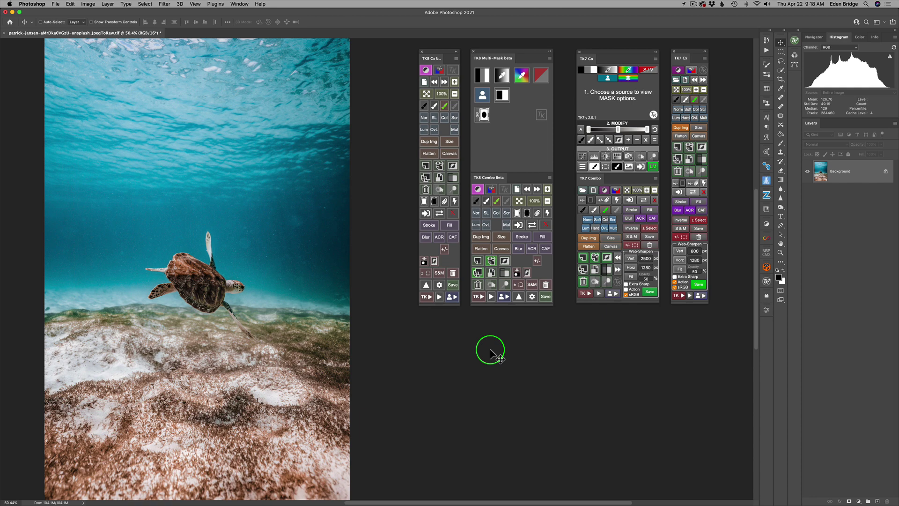
left_click(241, 5)
mouse_move(258, 37)
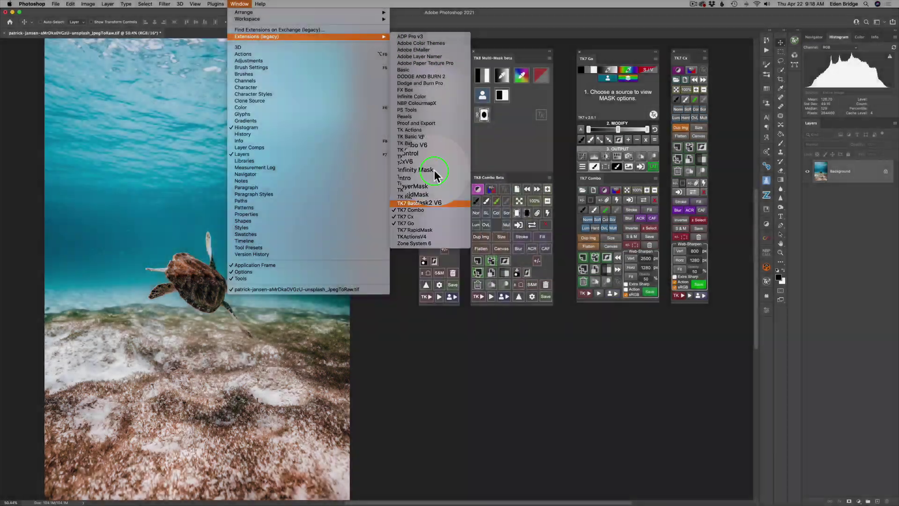
left_click(465, 22)
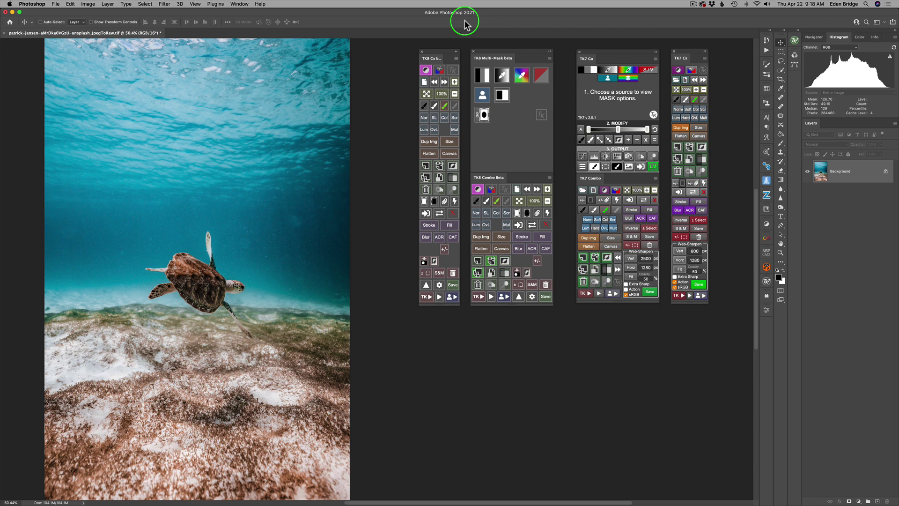
left_click(465, 22)
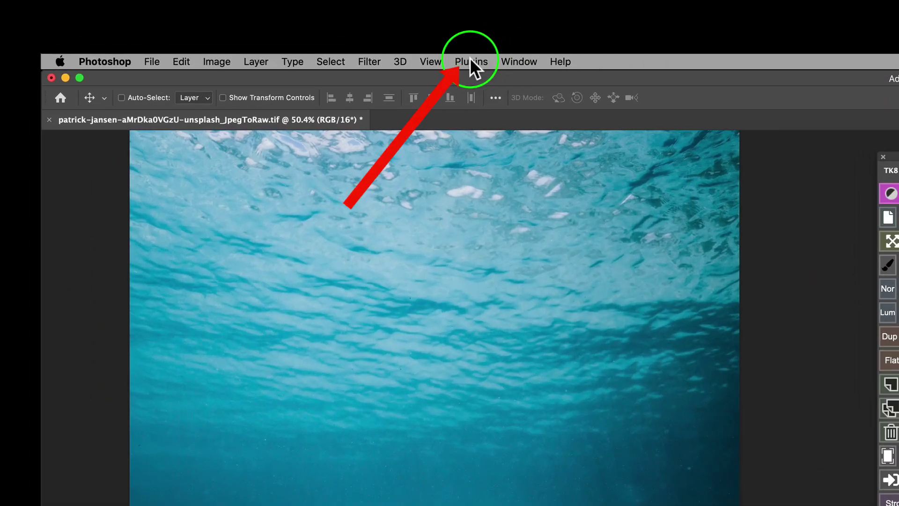
left_click(470, 60)
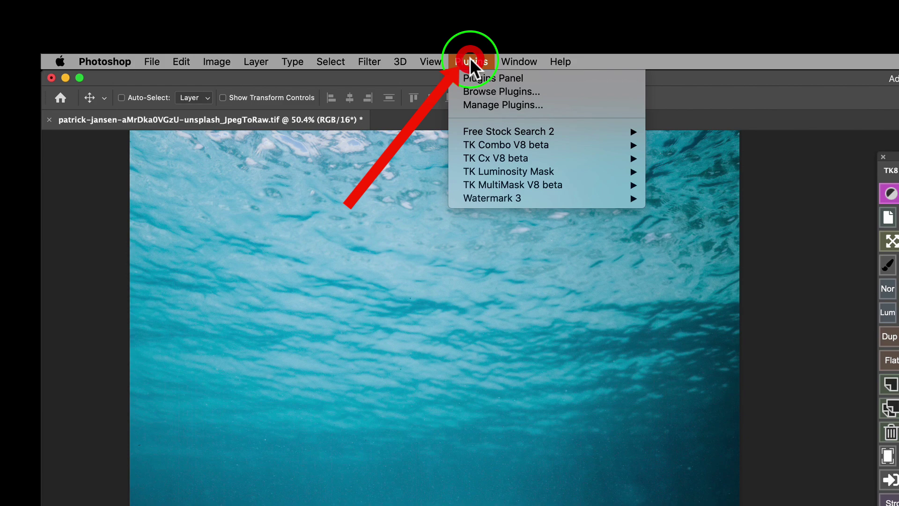
mouse_move(510, 149)
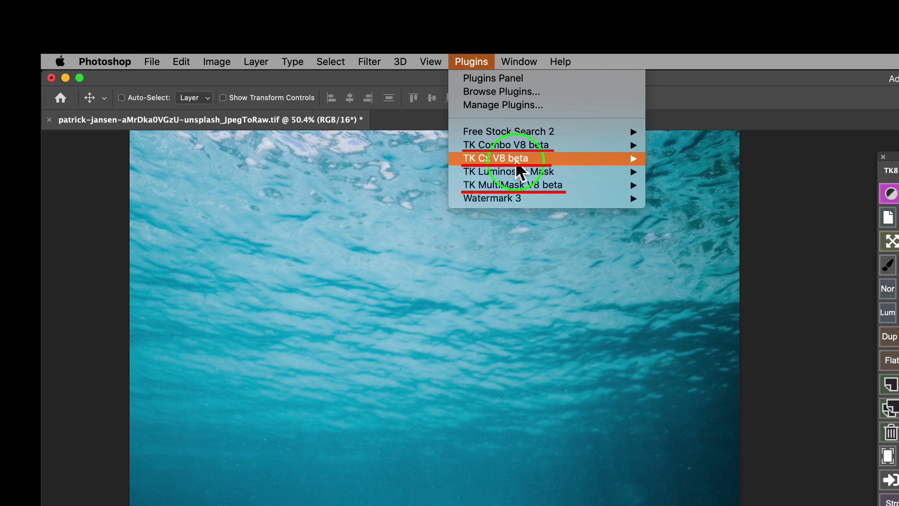
mouse_move(530, 184)
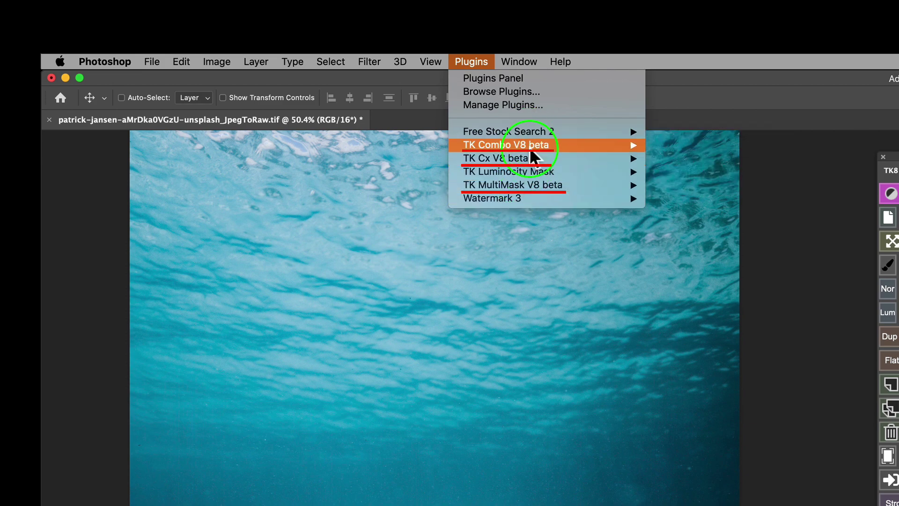
left_click(760, 98)
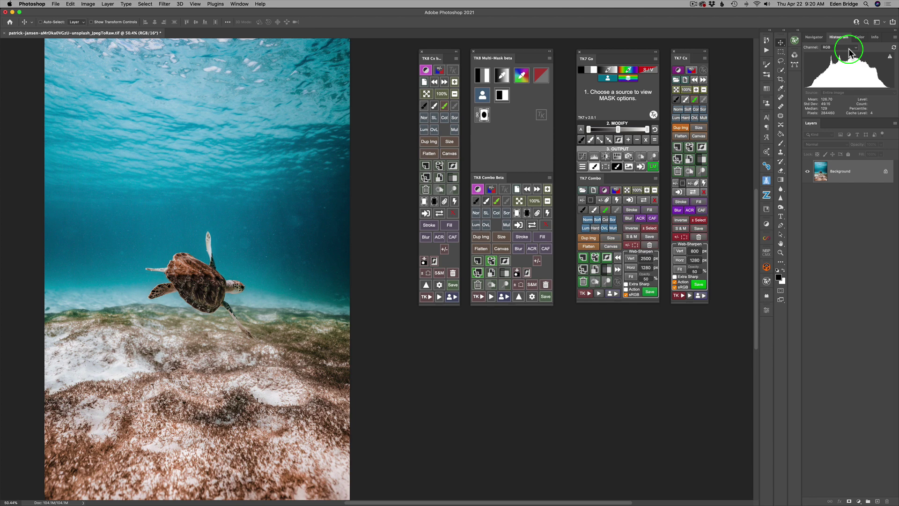
mouse_move(500, 74)
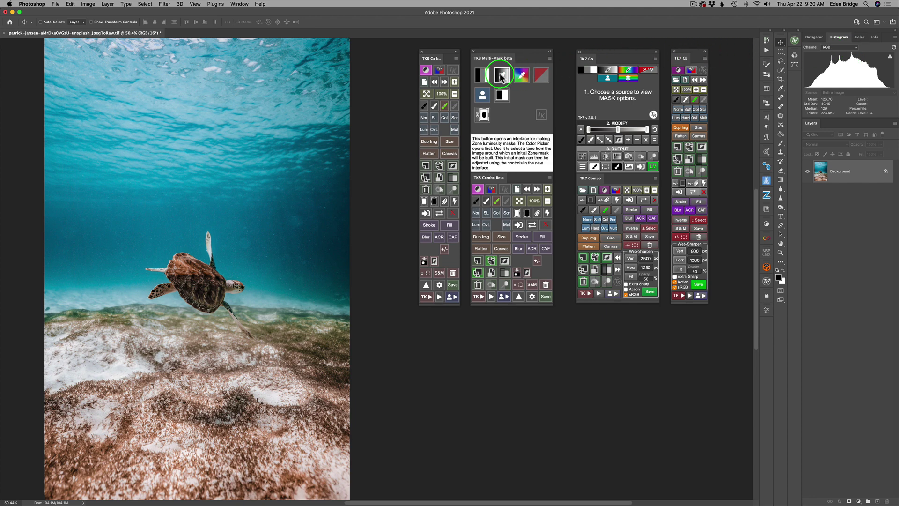
mouse_move(487, 114)
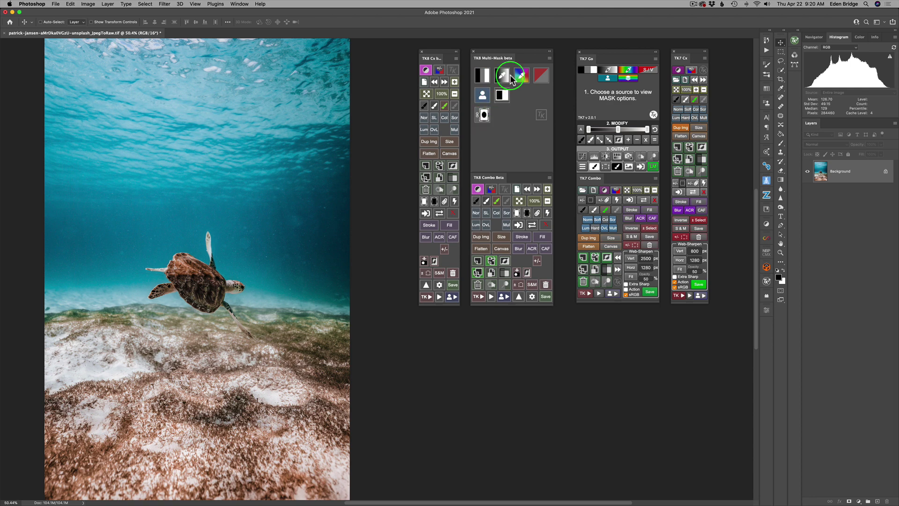
mouse_move(490, 90)
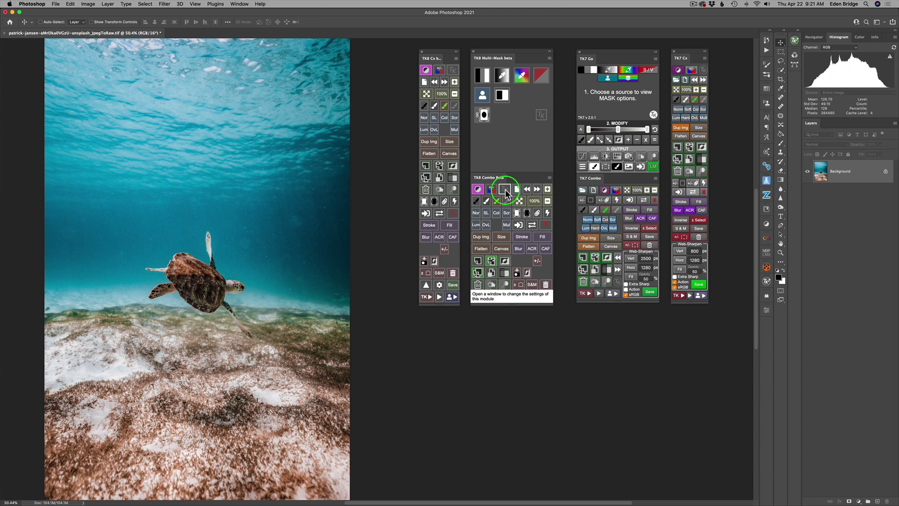
left_click(542, 116)
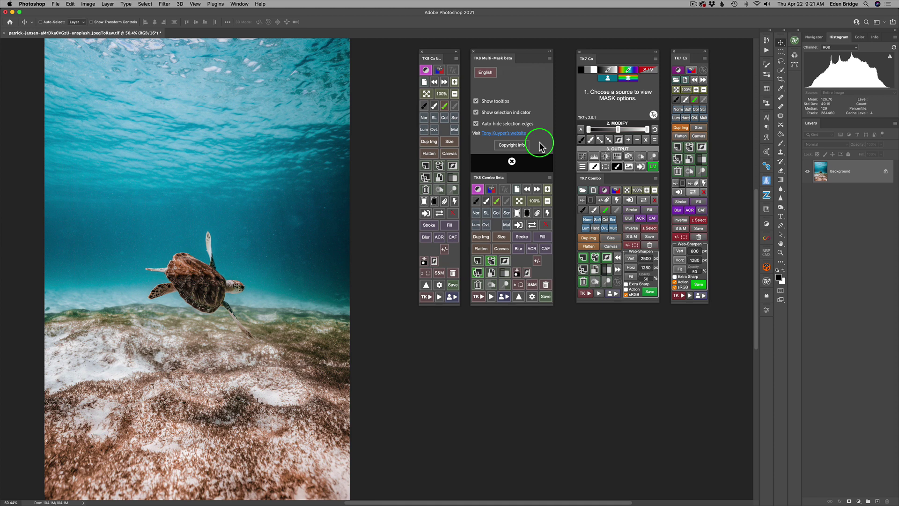
left_click(476, 102)
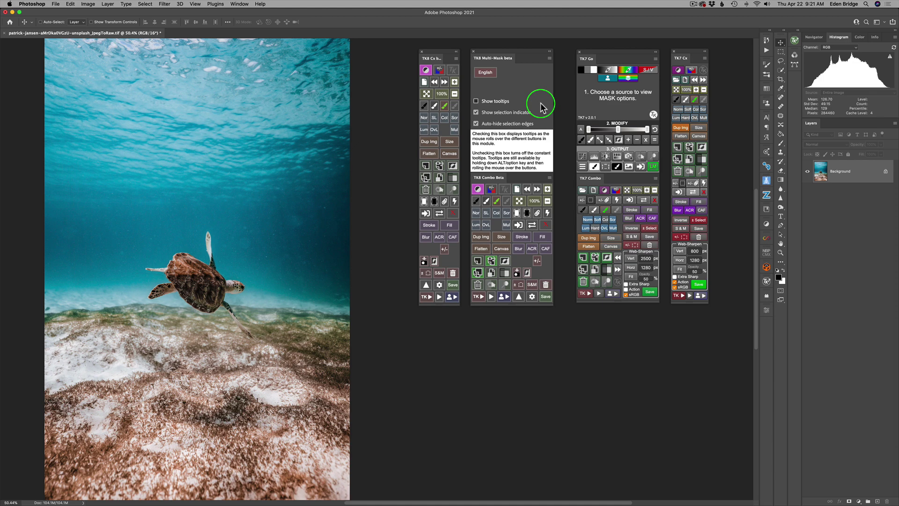
left_click(525, 89)
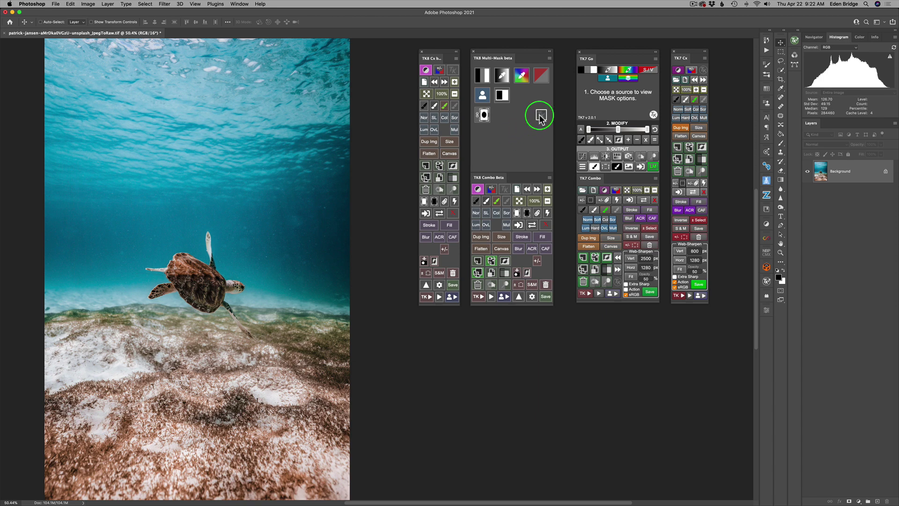
left_click(541, 115)
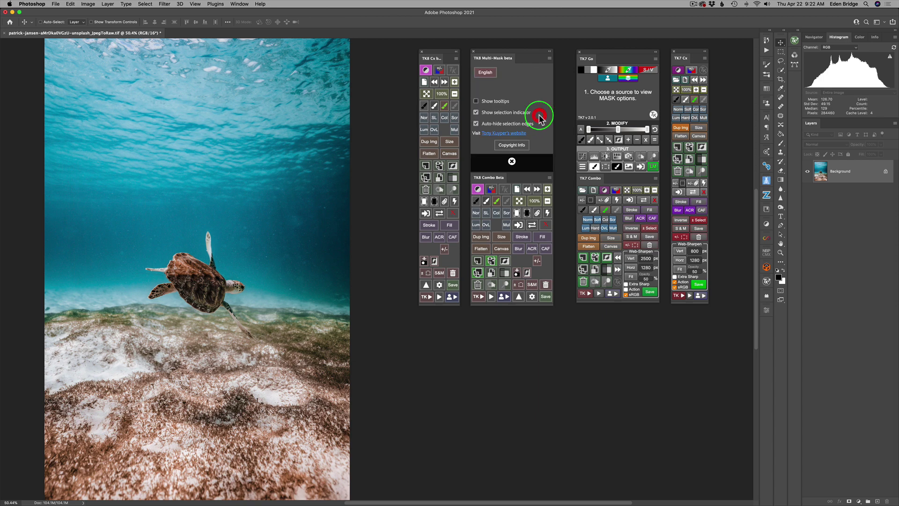
left_click(476, 100)
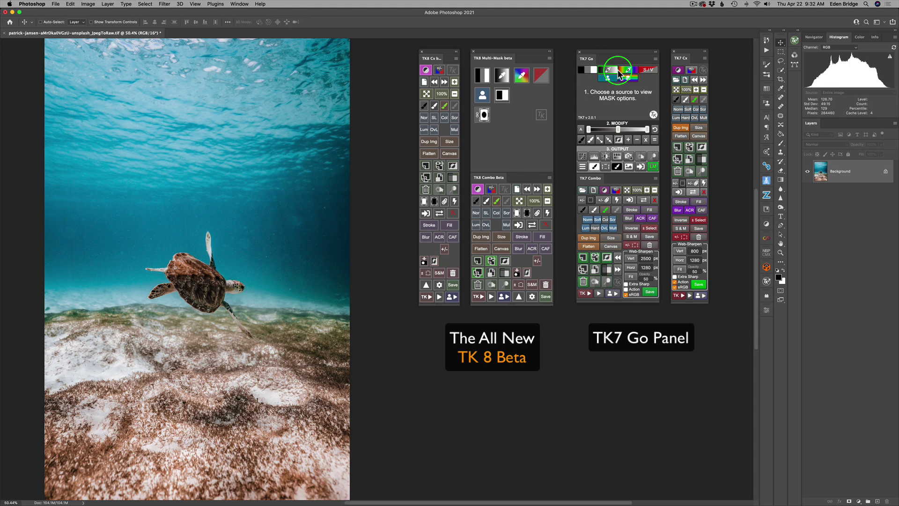
mouse_move(502, 73)
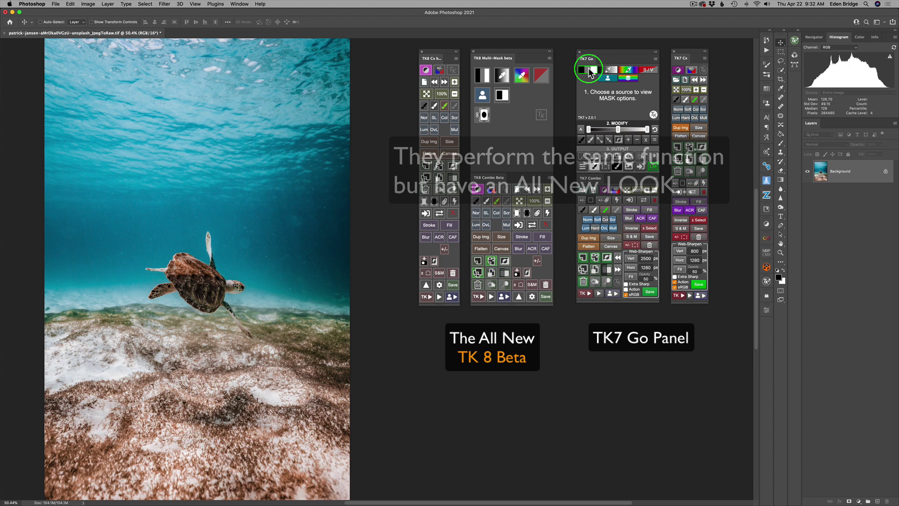
mouse_move(482, 97)
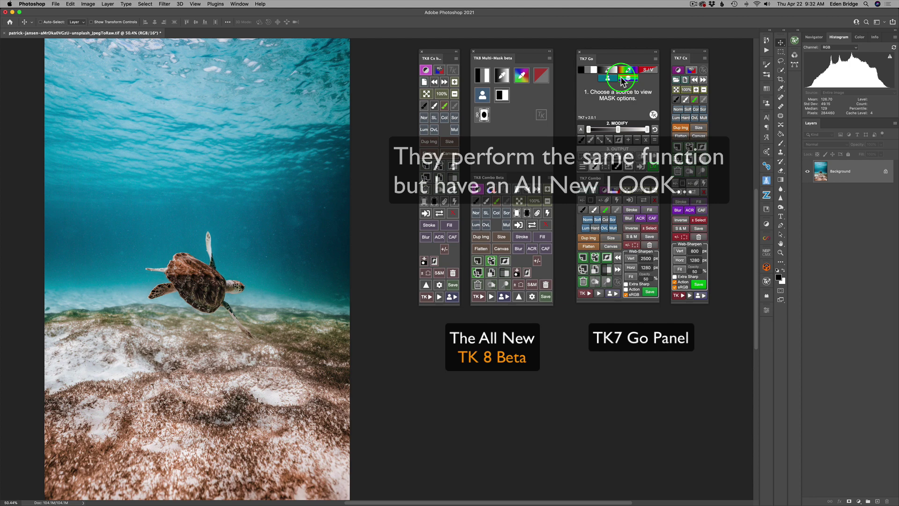
mouse_move(487, 117)
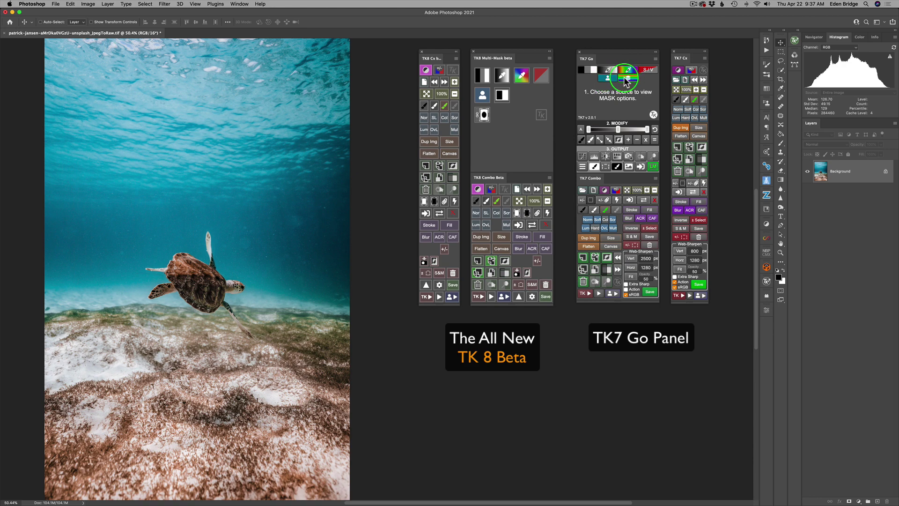
mouse_move(542, 78)
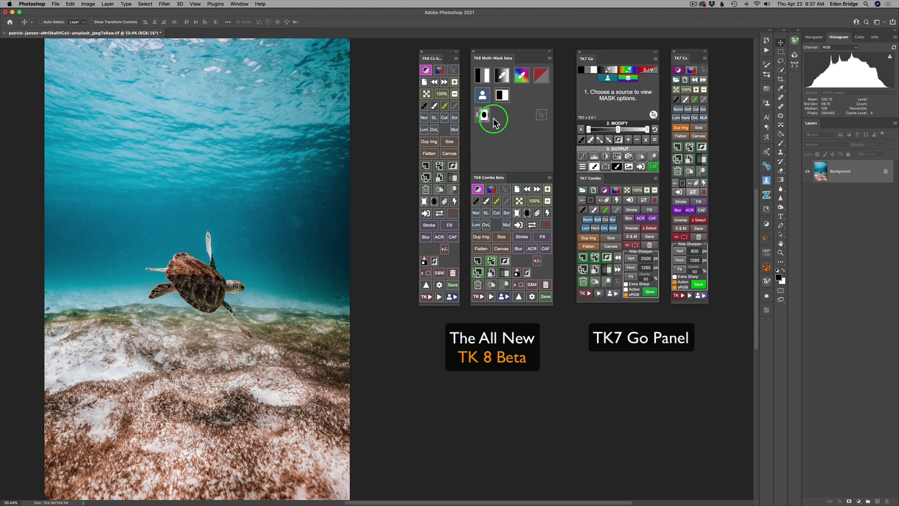
mouse_move(485, 116)
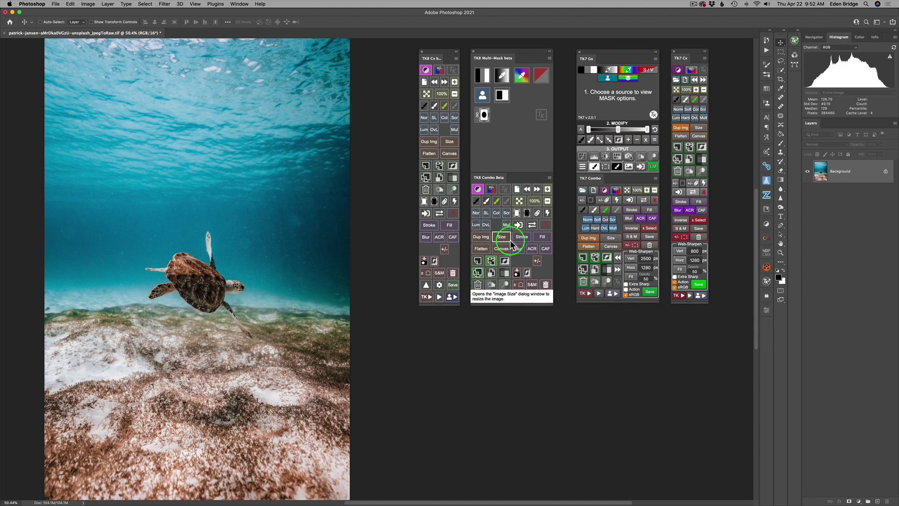
left_click(477, 189)
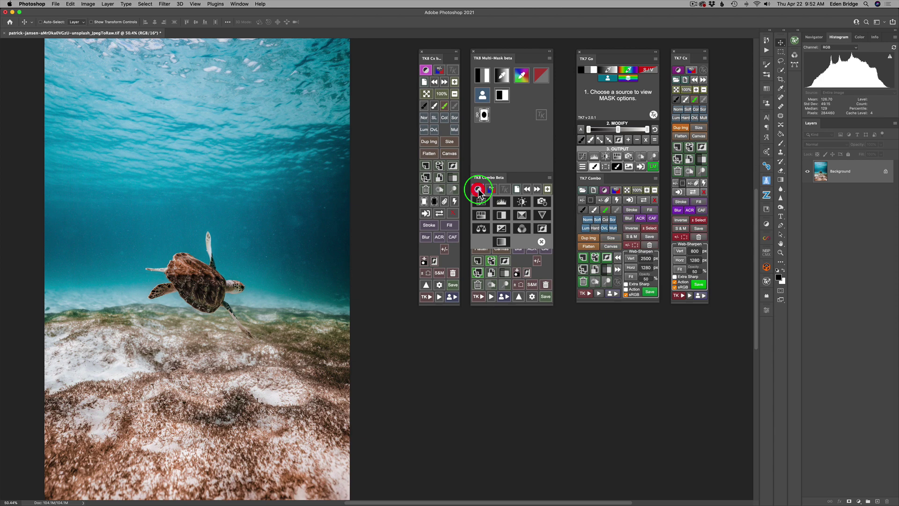
left_click(479, 189)
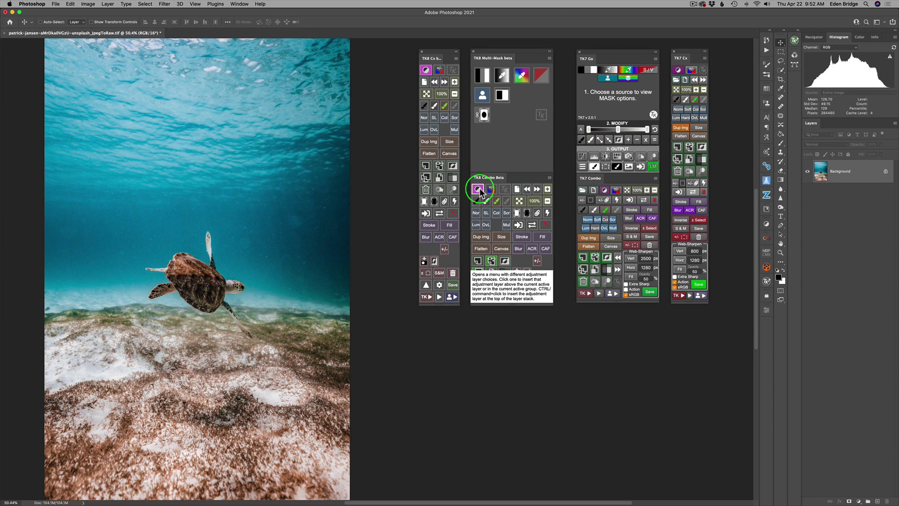
left_click(479, 189)
left_click(479, 188)
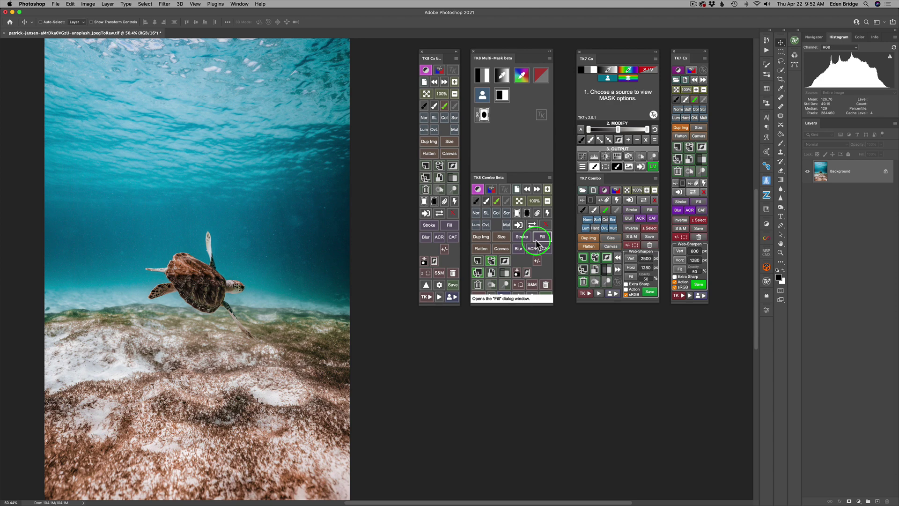
left_click(492, 263)
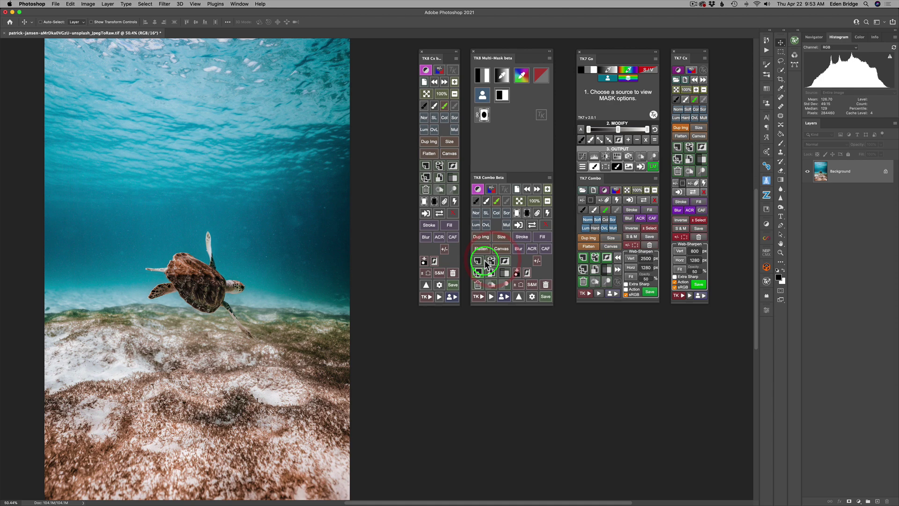
left_click(495, 265)
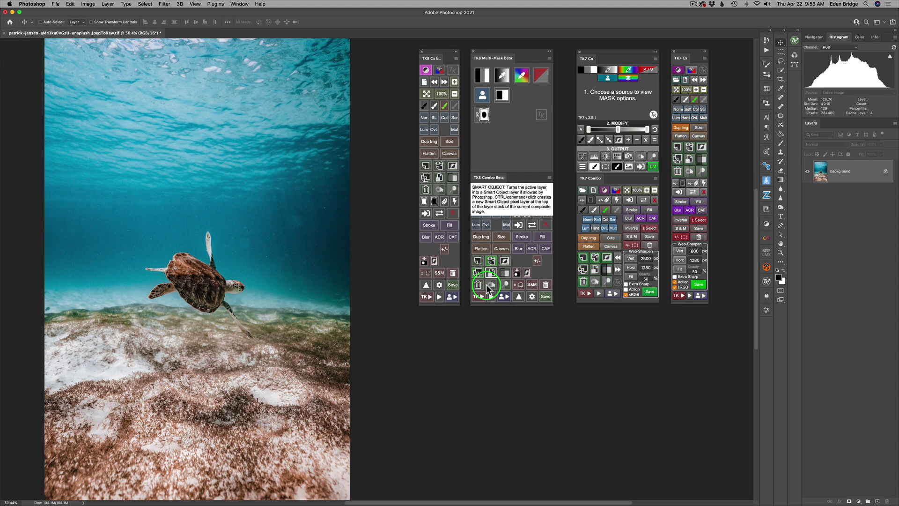
left_click(480, 296)
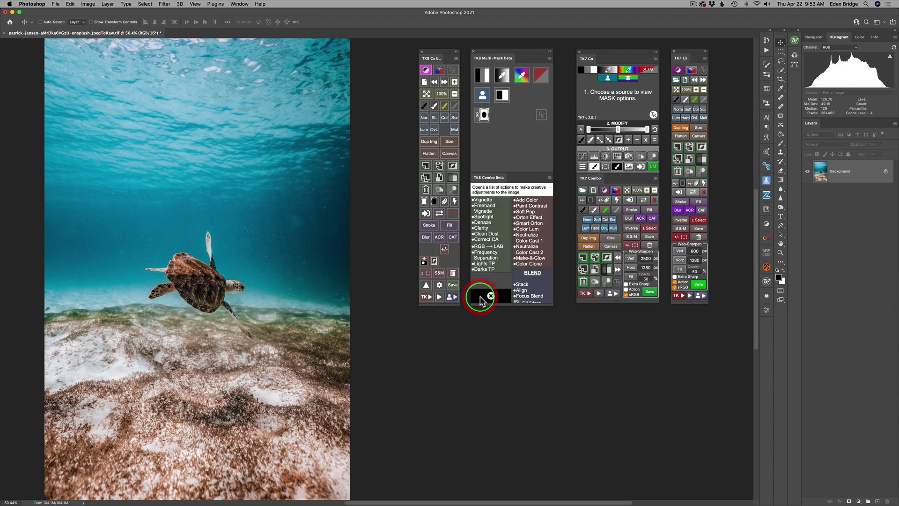
left_click(491, 296)
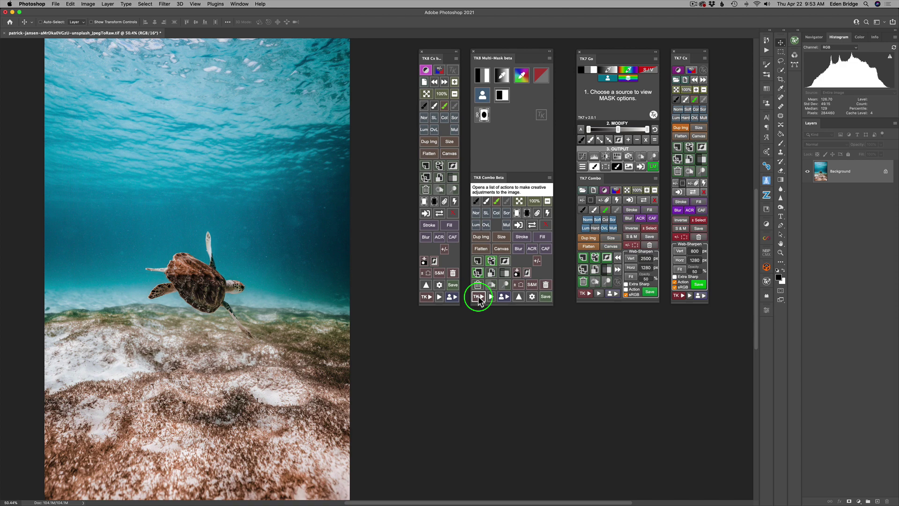
left_click(479, 296)
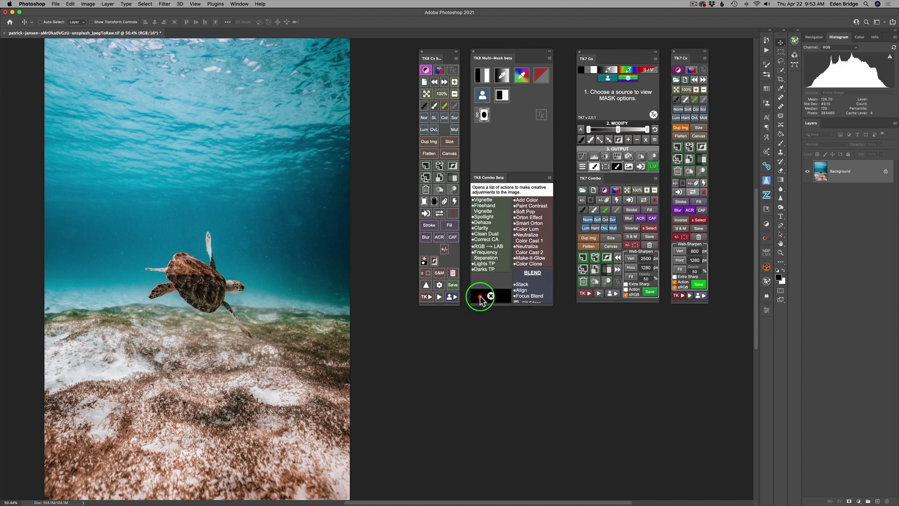
left_click(481, 298)
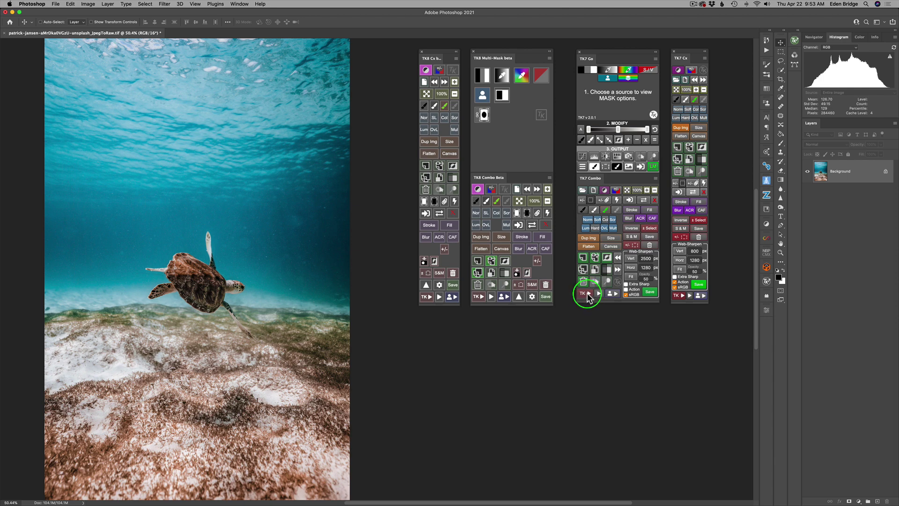
left_click(586, 295)
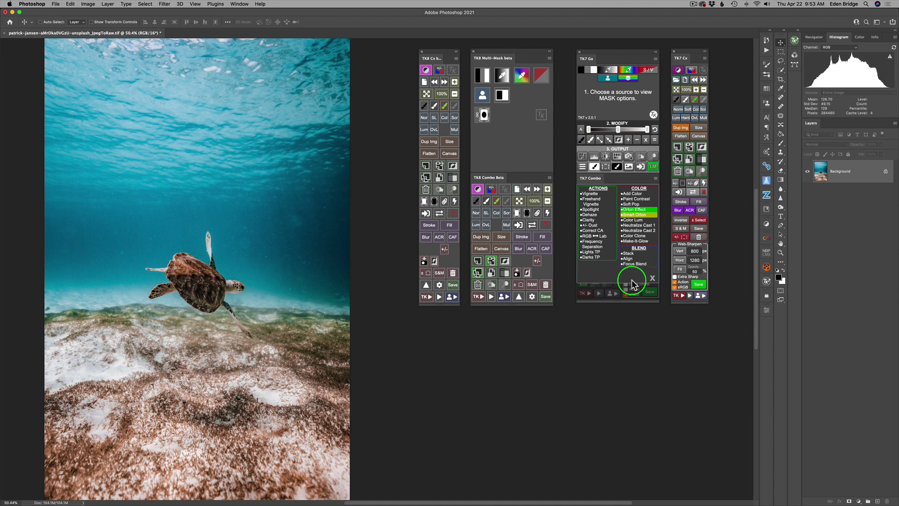
left_click(653, 278)
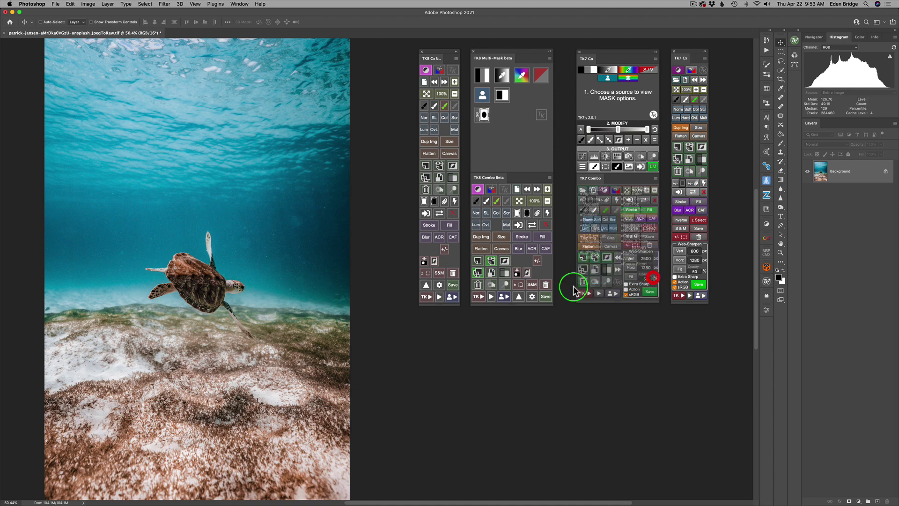
left_click(426, 297)
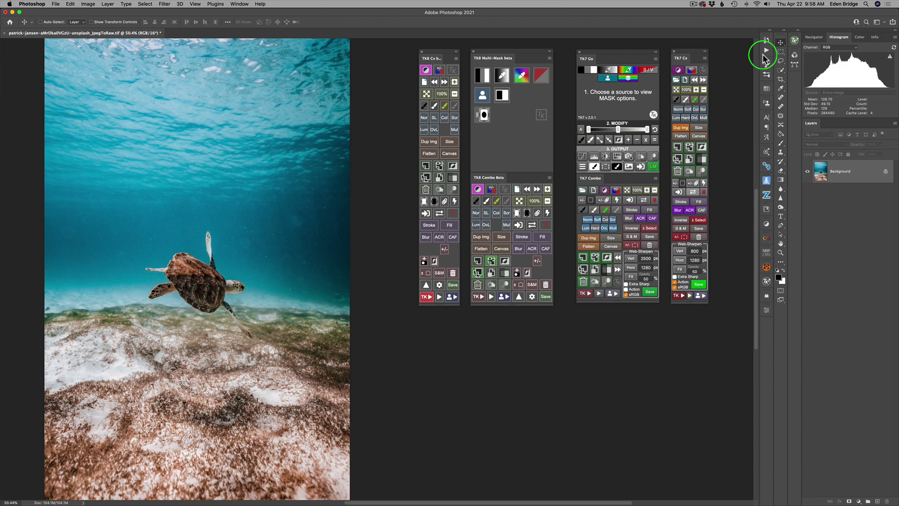
Draw a rectangular marquee over the patch of water above the turtle
left_click(780, 52)
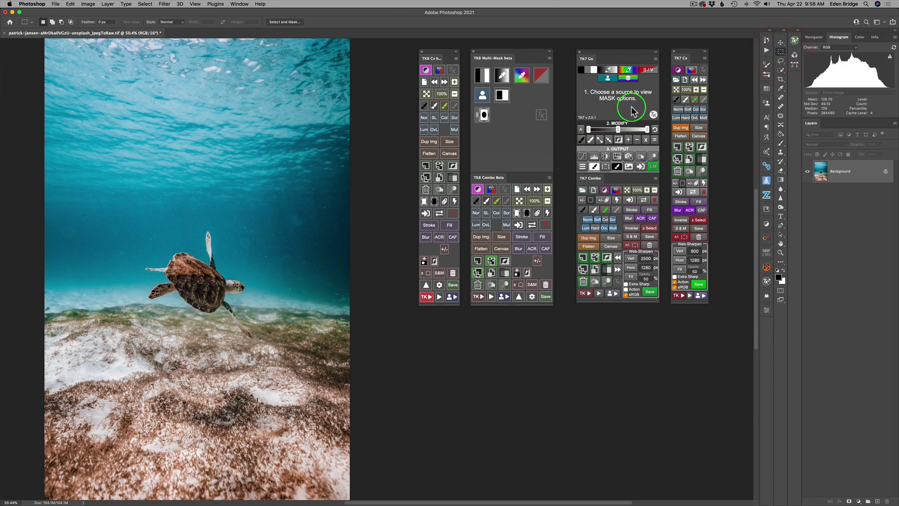
left_click_drag(136, 103, 264, 185)
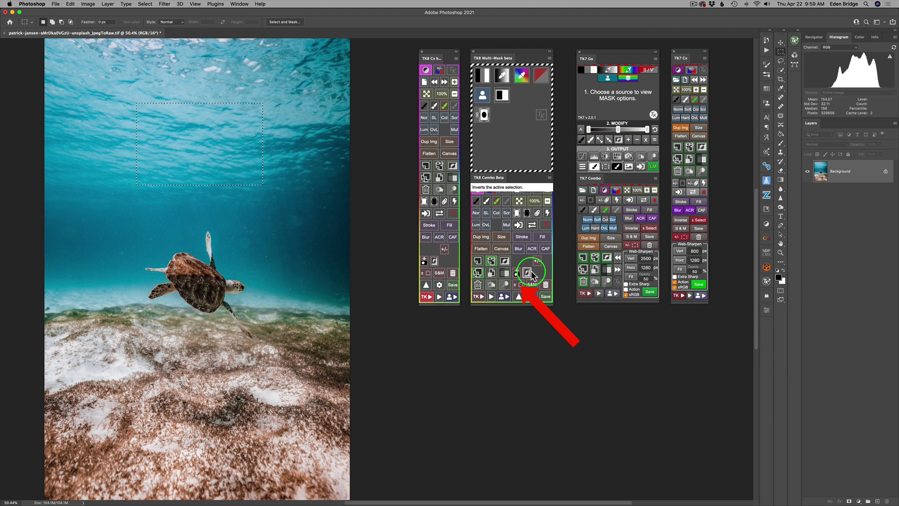
left_click(518, 284)
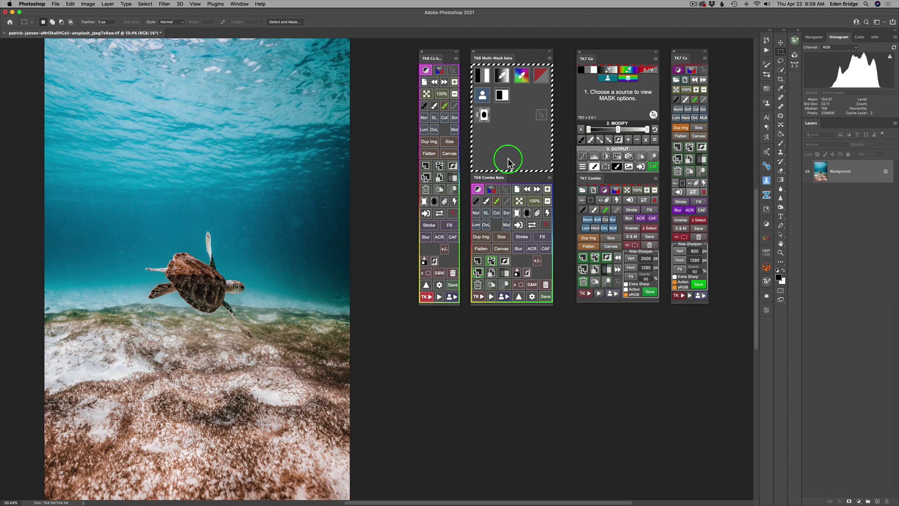
left_click(519, 285)
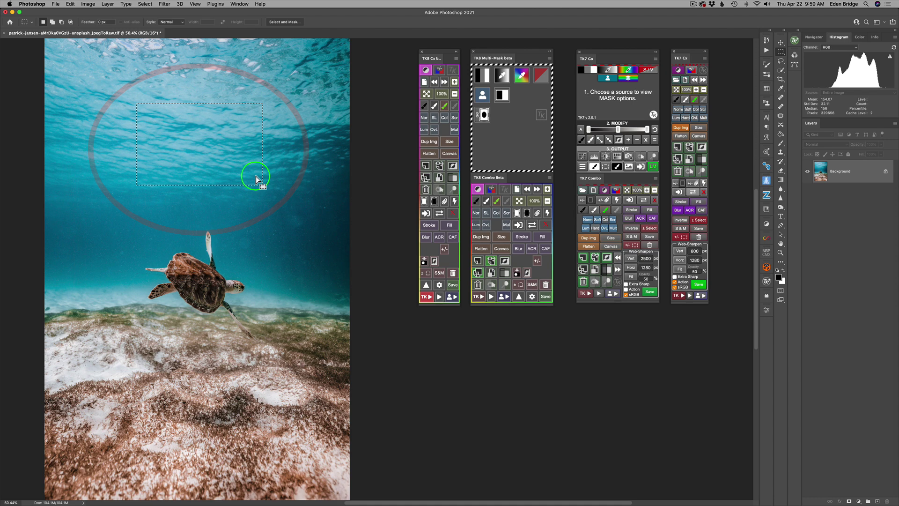
left_click(518, 284)
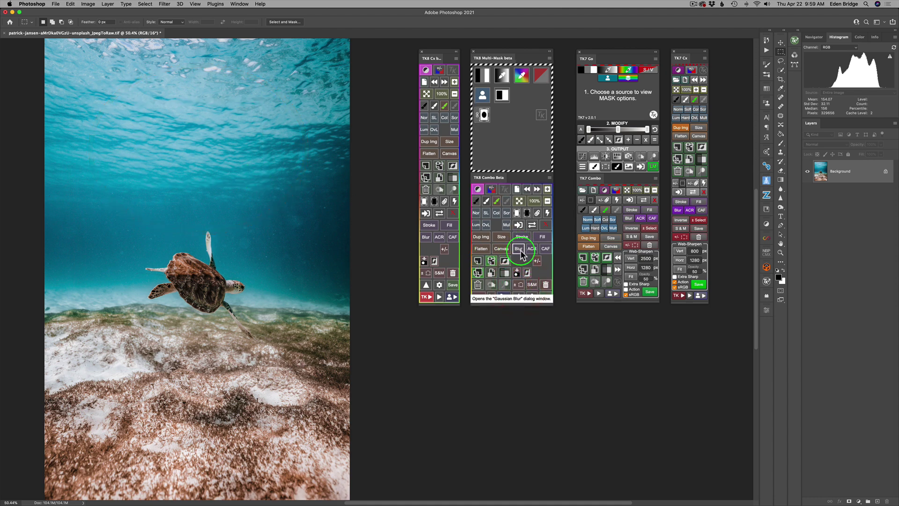
left_click(519, 285)
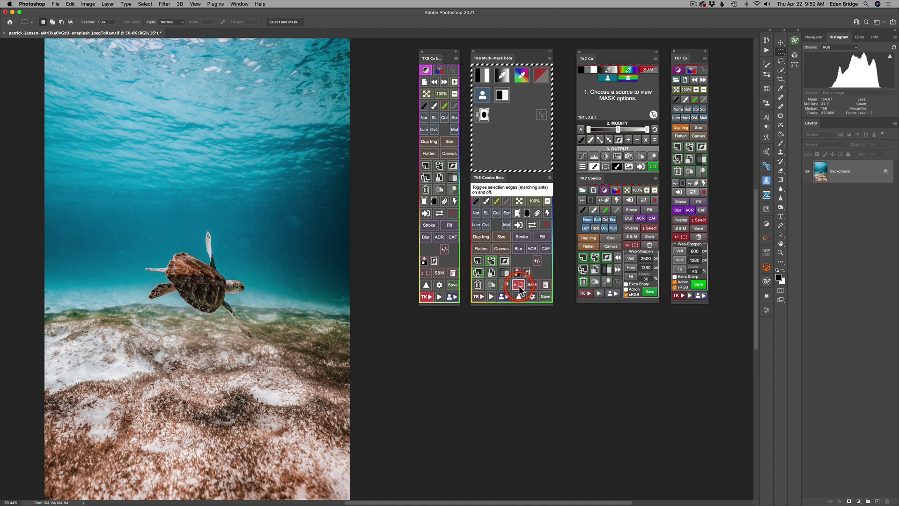
left_click(537, 262)
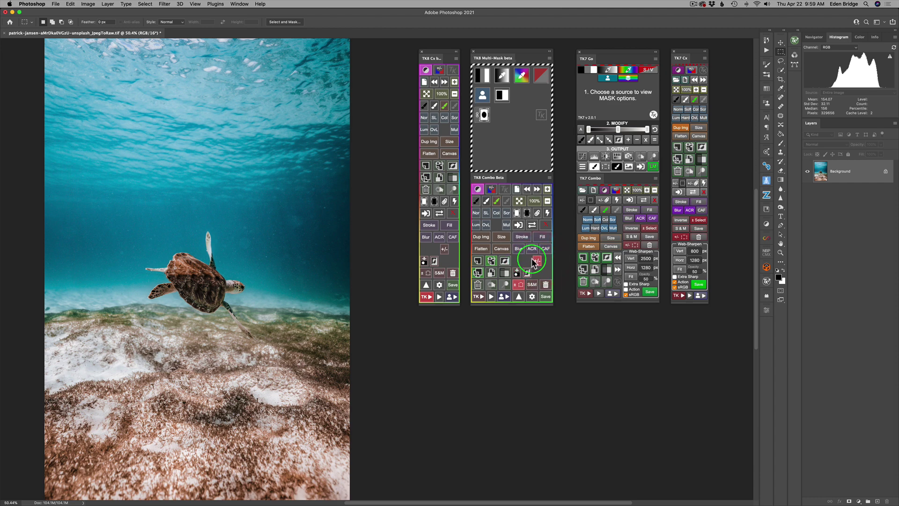
left_click(525, 260)
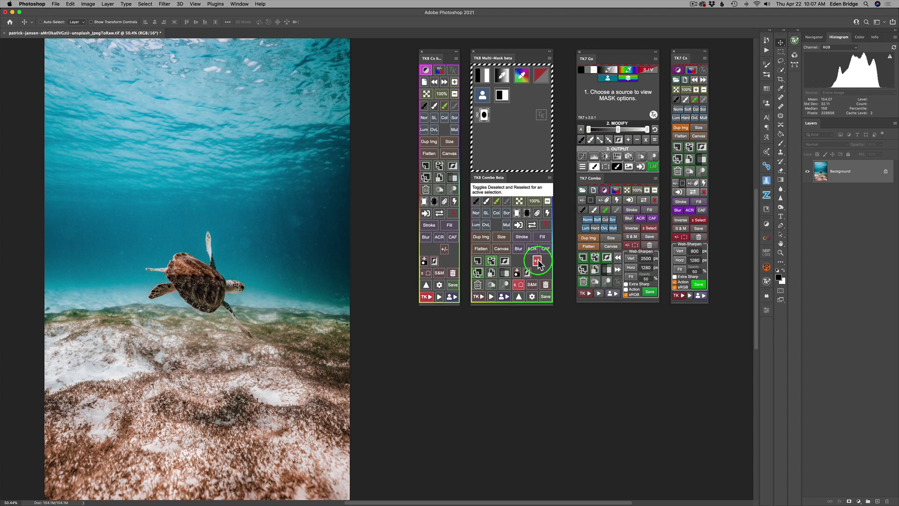
Drop the selection with the TK8 Combo Beta +/- Deselect/Reselect button
left_click(537, 261)
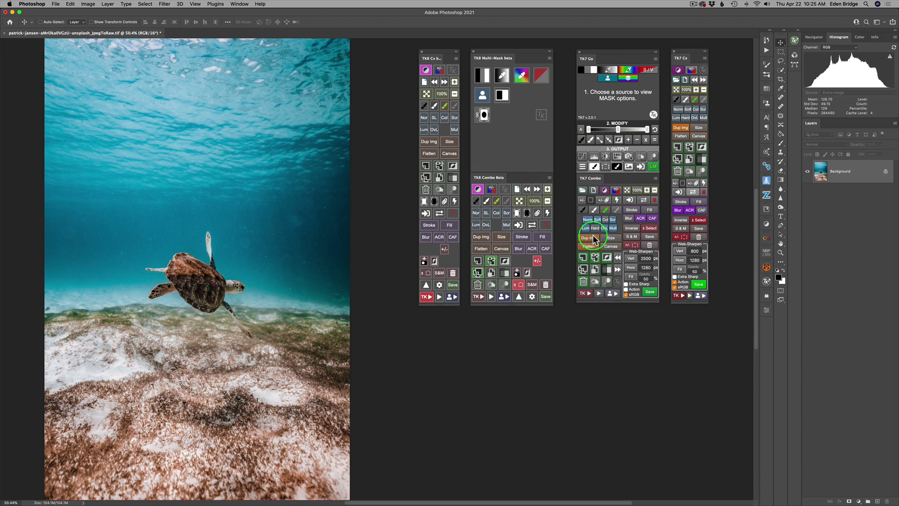
Add a Curves layer from the TK8 Combo grid, lowering the curve to output 84 at input 126
left_click(859, 501)
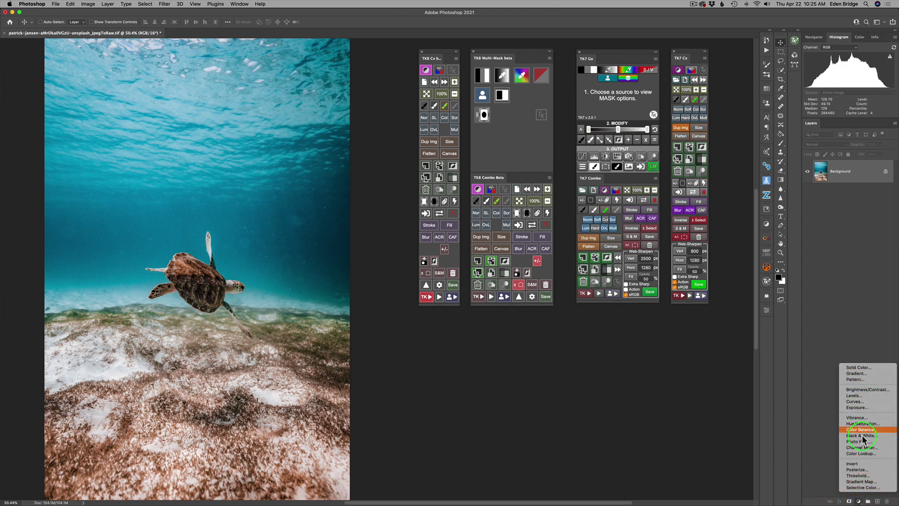
left_click(821, 406)
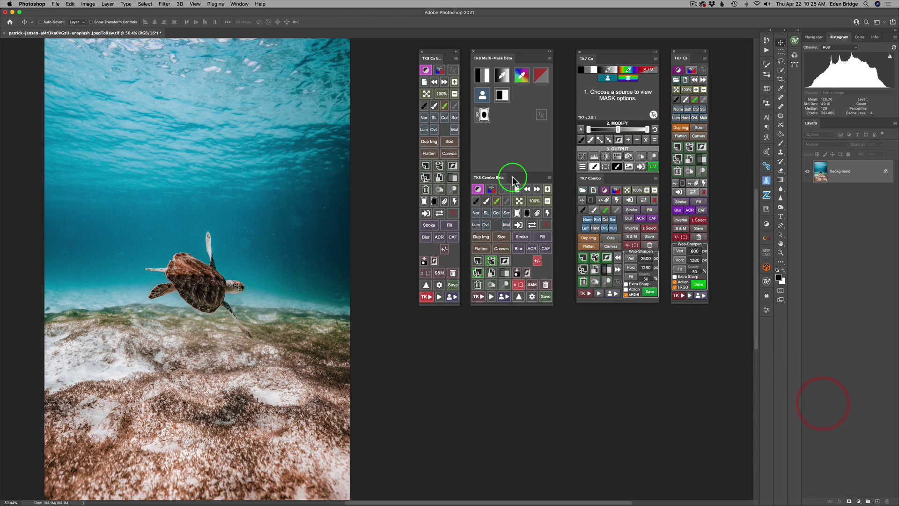
left_click(478, 189)
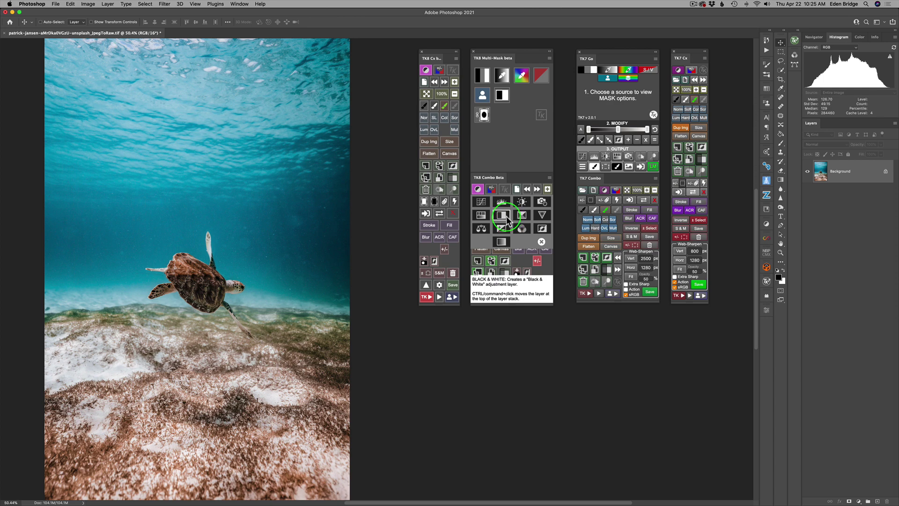
left_click(481, 203)
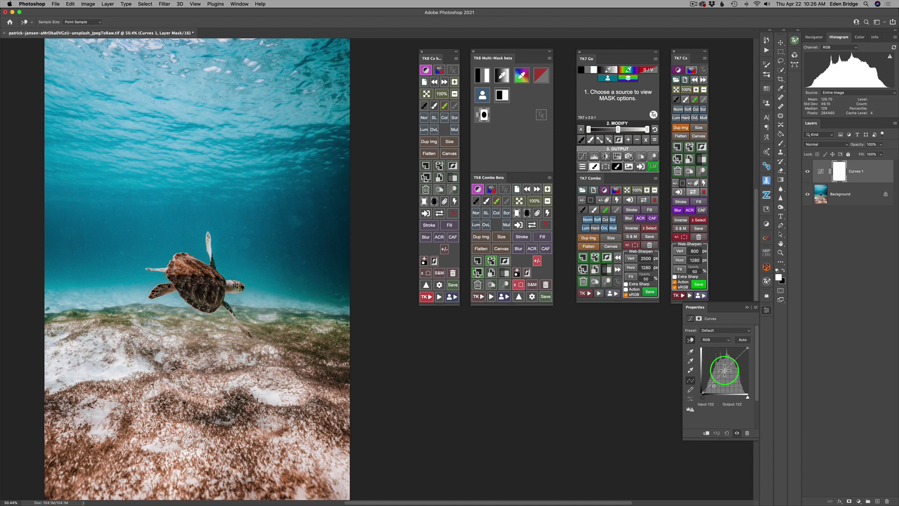
left_click_drag(725, 370, 725, 378)
left_click(485, 118)
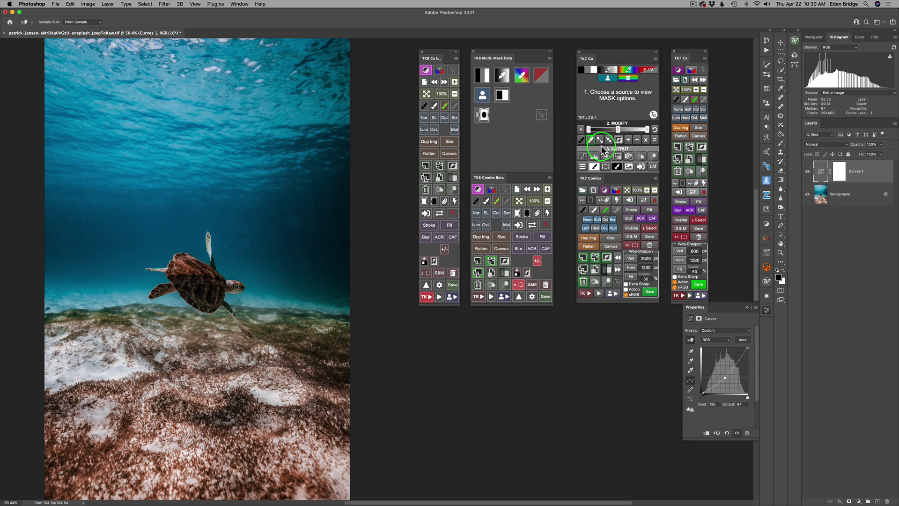
Target the Curves 1 layer mask with TK7 Go's LM button
left_click(653, 167)
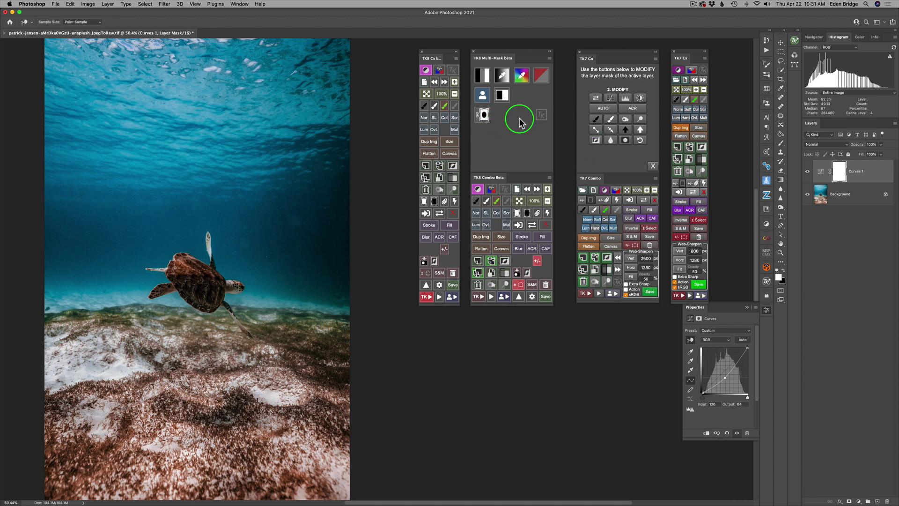
left_click(654, 168)
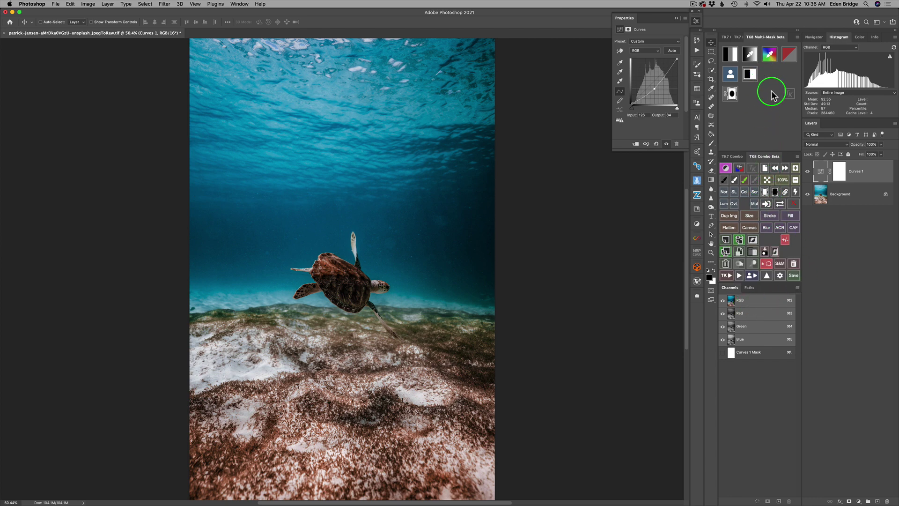
left_click(807, 174)
left_click(808, 173)
left_click(807, 174)
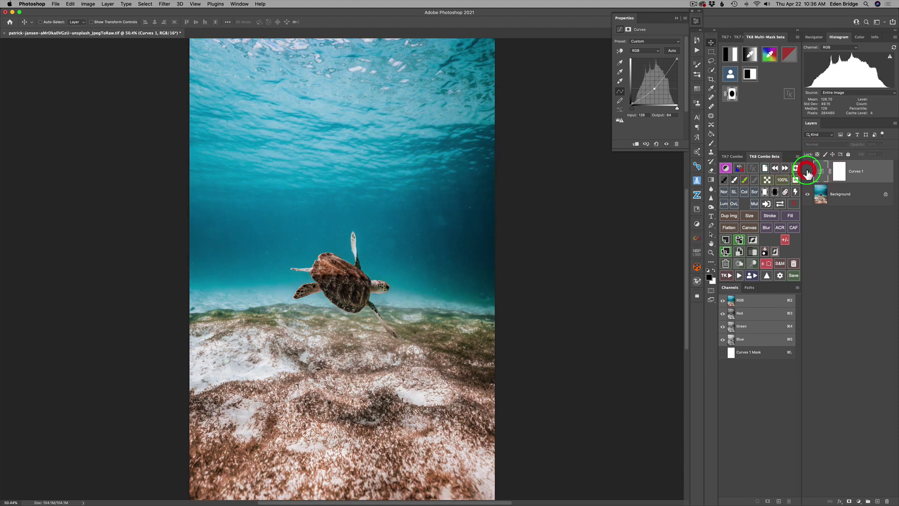
left_click(808, 172)
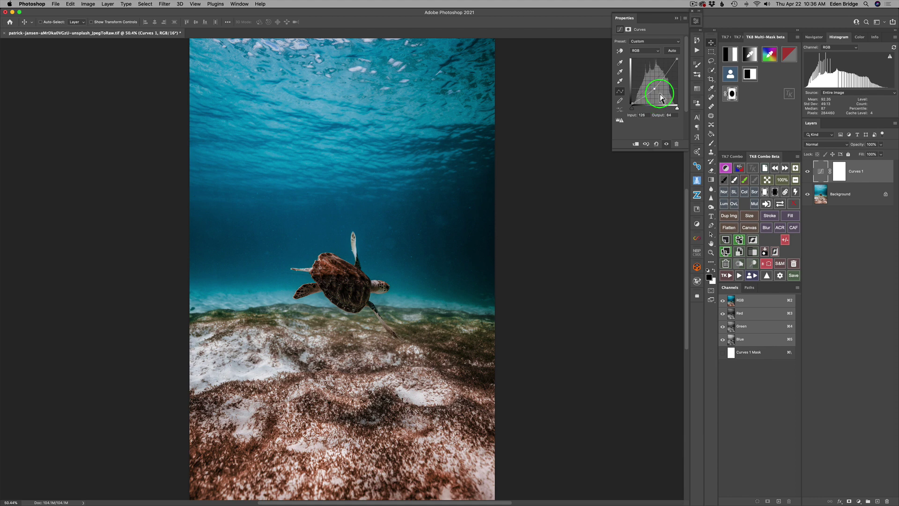
left_click(807, 172)
Select the Curves 1 mask, open the Multi-Mask Adjust Layer Mask tools, and preview the mask
left_click(808, 172)
left_click(807, 172)
left_click(840, 172)
left_click(732, 95)
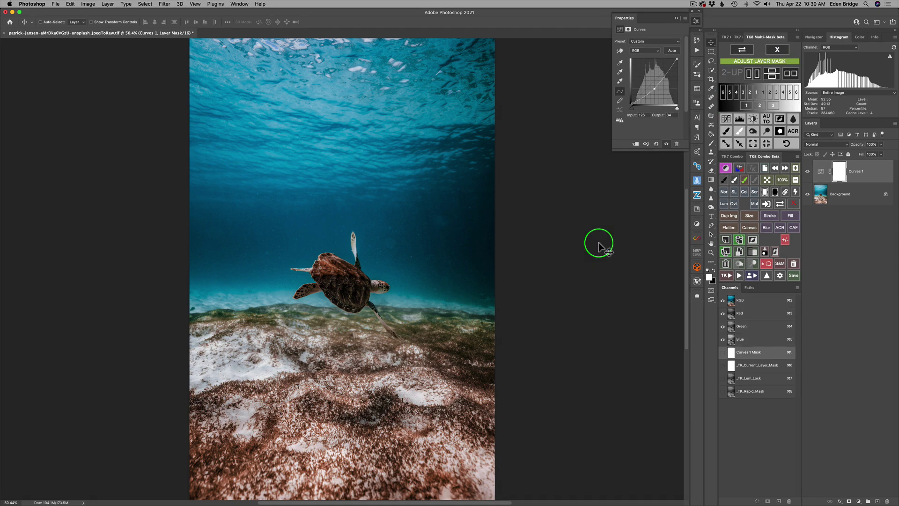
left_click(743, 49)
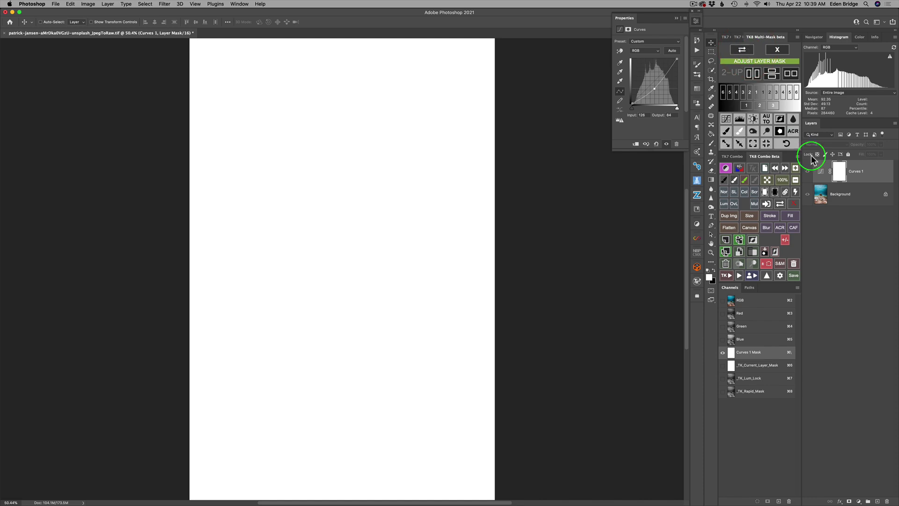
left_click(744, 50)
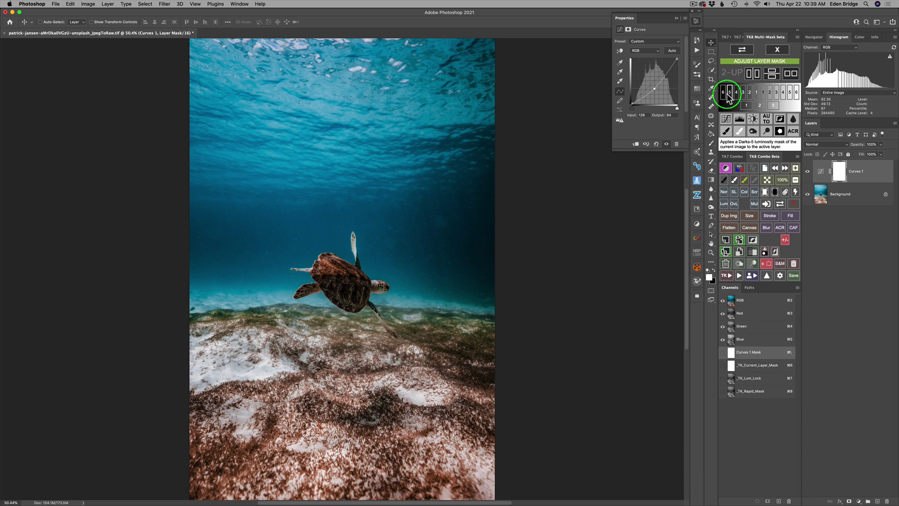
Apply a Lights-1 luminosity mask to Curves 1 and view the grayscale mask
left_click(764, 91)
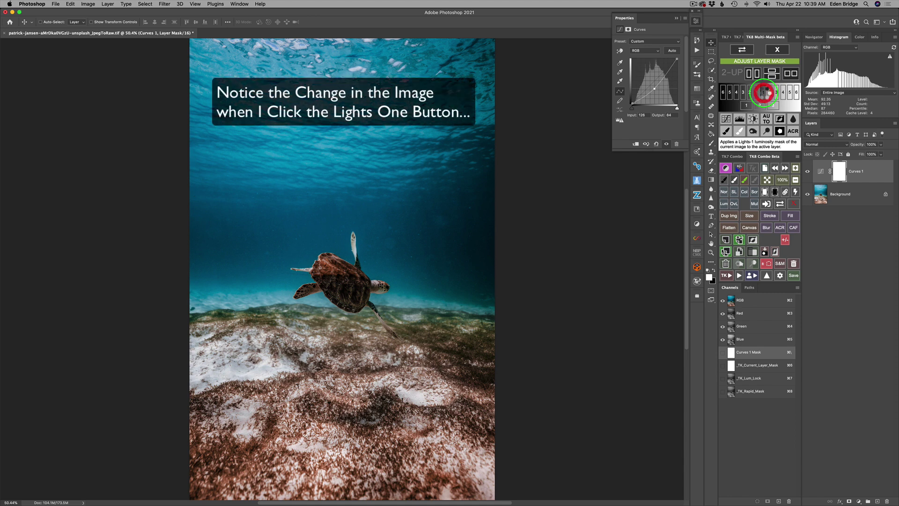
left_click(838, 172)
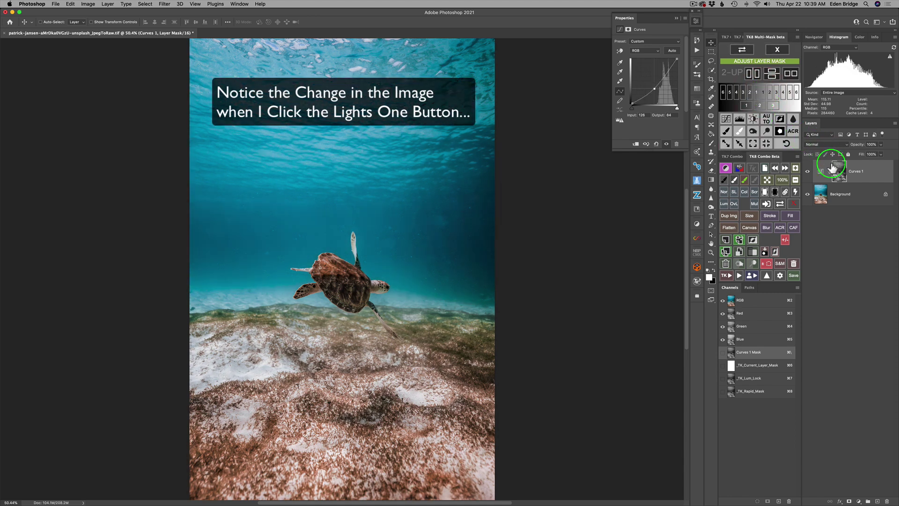
left_click(742, 50)
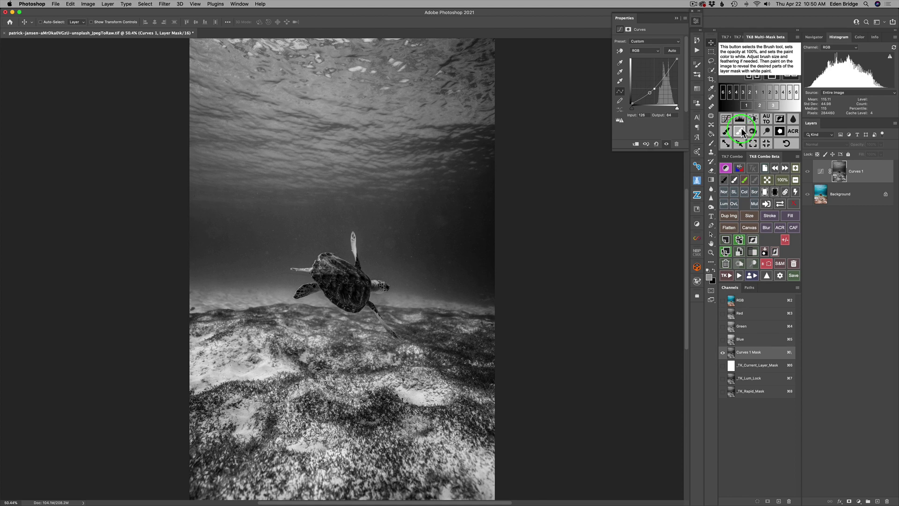
left_click(740, 131)
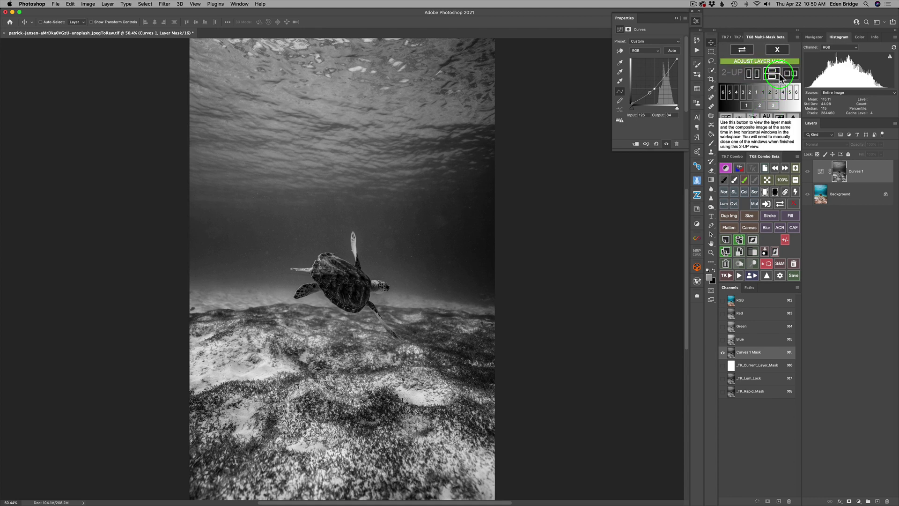
Return to the composite, compare Curves 1 on and off, then open a vertical 2-UP view
left_click(744, 52)
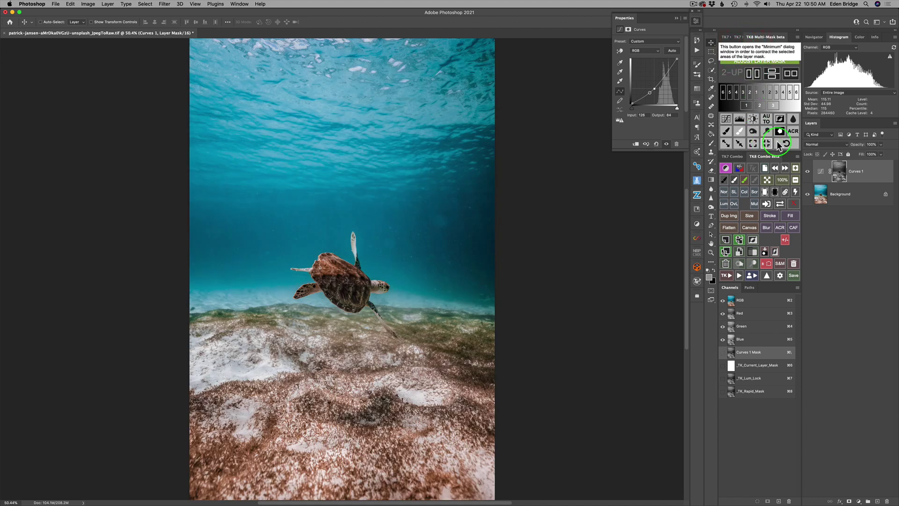
left_click(808, 174)
left_click(808, 175)
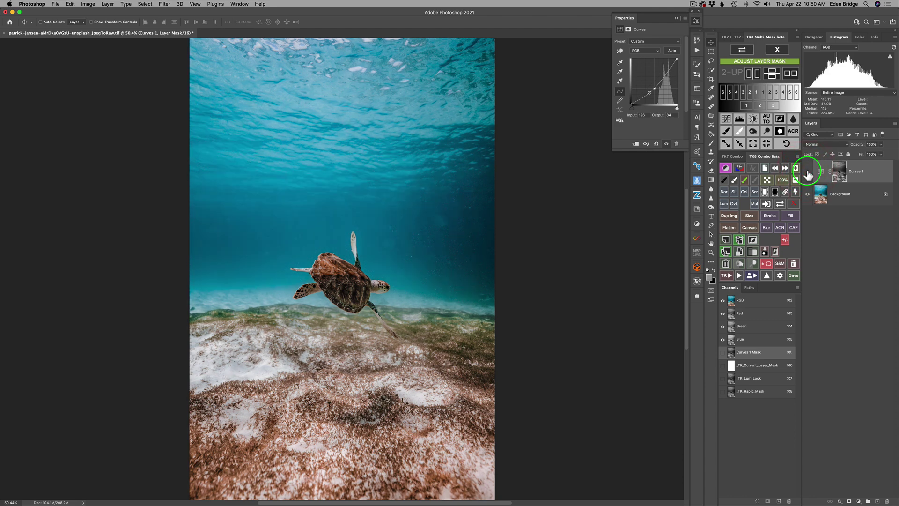
left_click(808, 174)
left_click(808, 174)
left_click(751, 74)
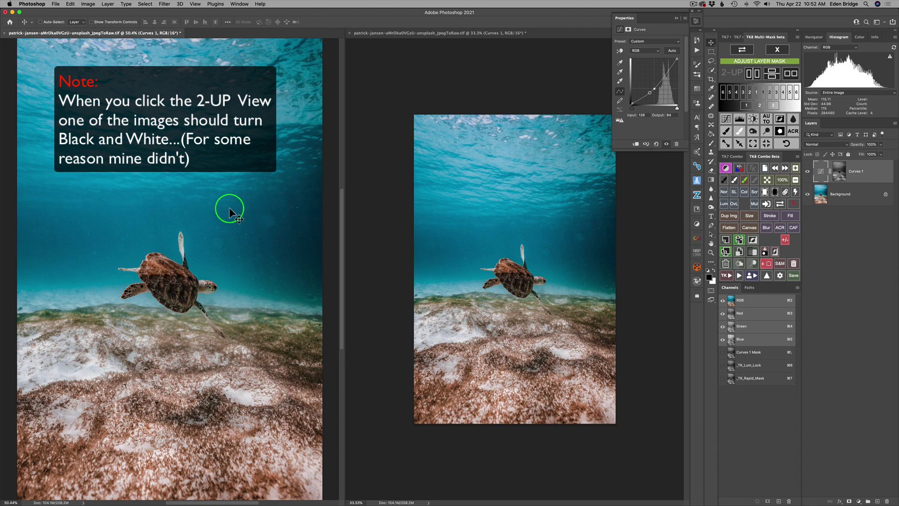
Match both views' size, show the mask on the left, and target the Curves 1 mask
left_click(794, 76)
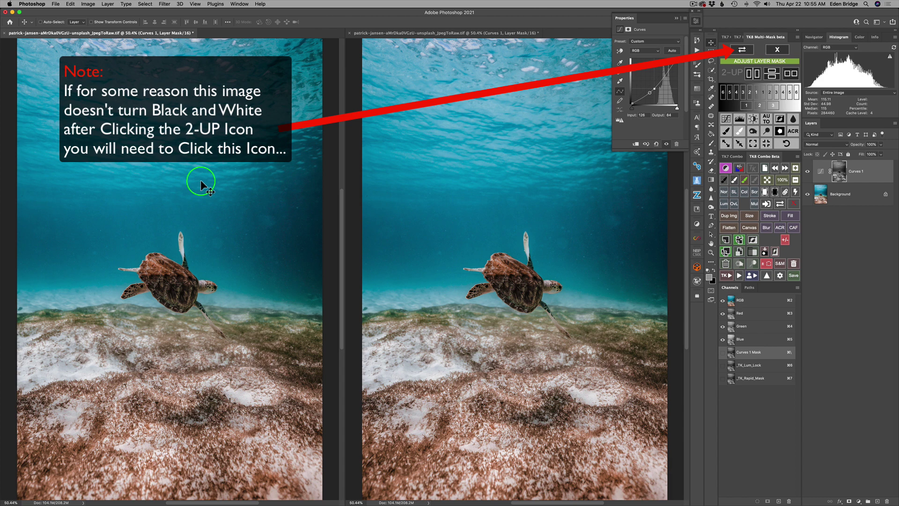
left_click(743, 50)
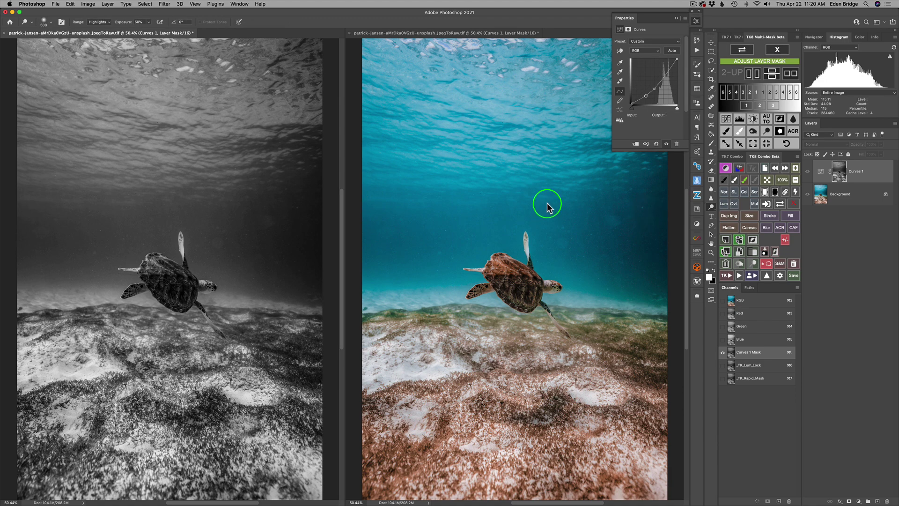
left_click(647, 95)
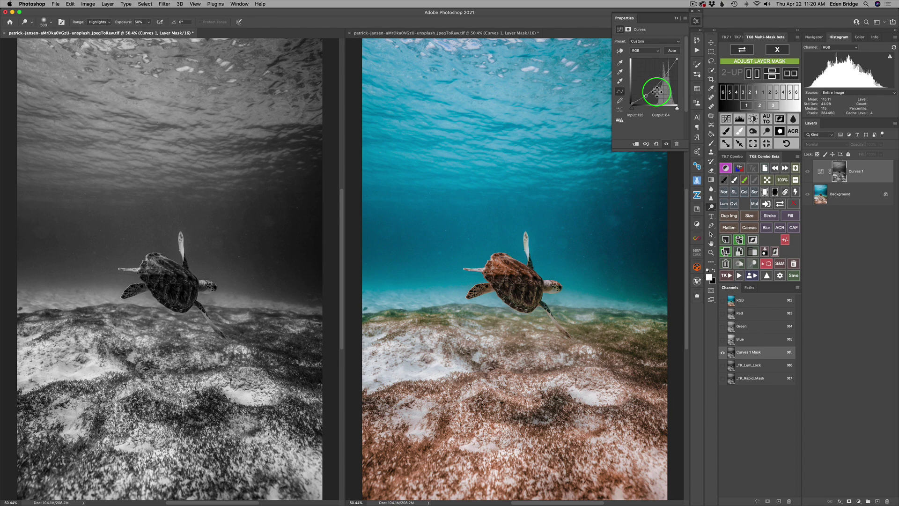
left_click(655, 88)
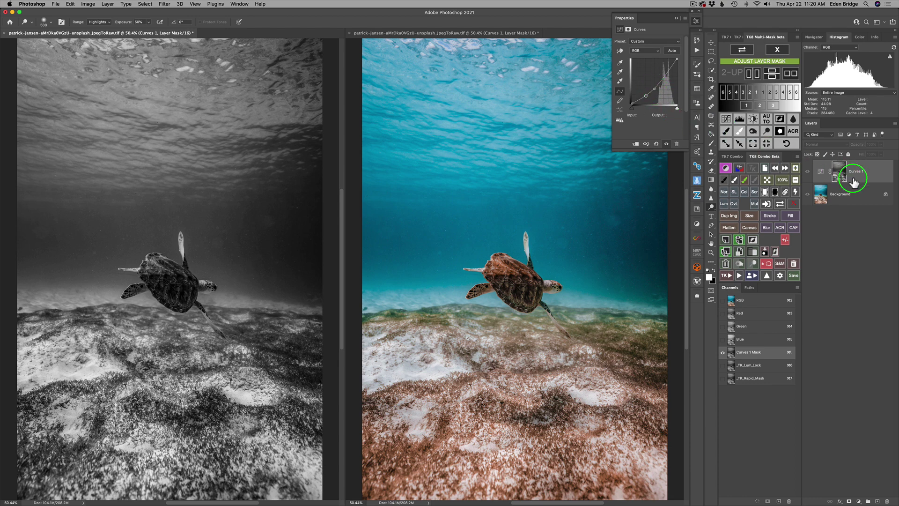
left_click(842, 175)
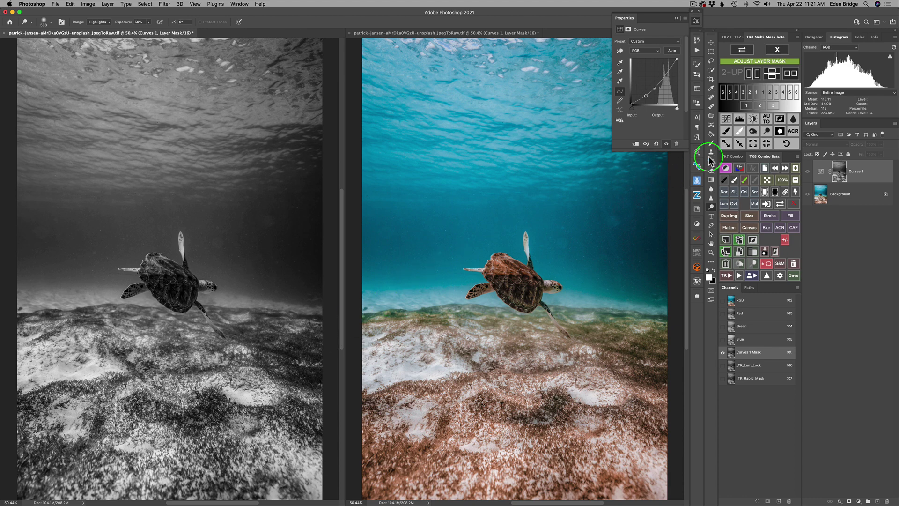
Paint two broad white bands across the seabed of the Curves 1 mask with a ~614 px brush
left_click(740, 134)
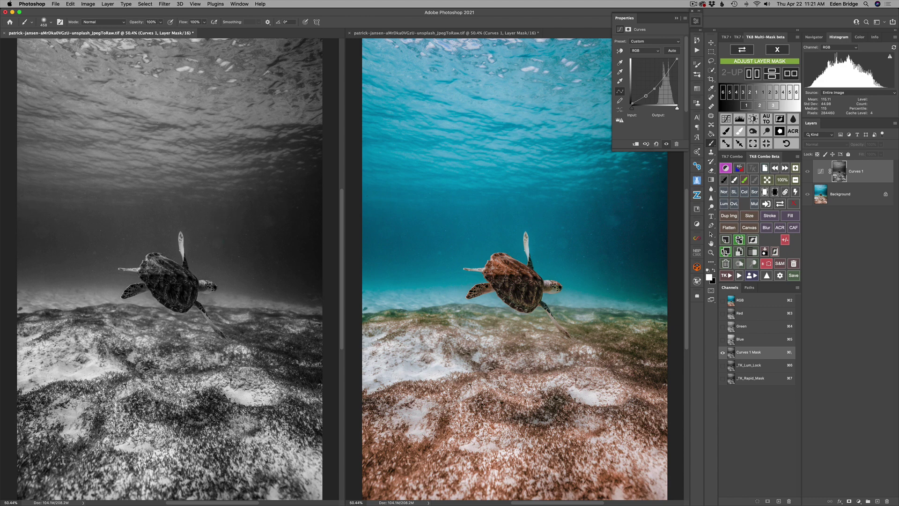
left_click_drag(120, 353, 132, 353)
left_click_drag(24, 349, 305, 363)
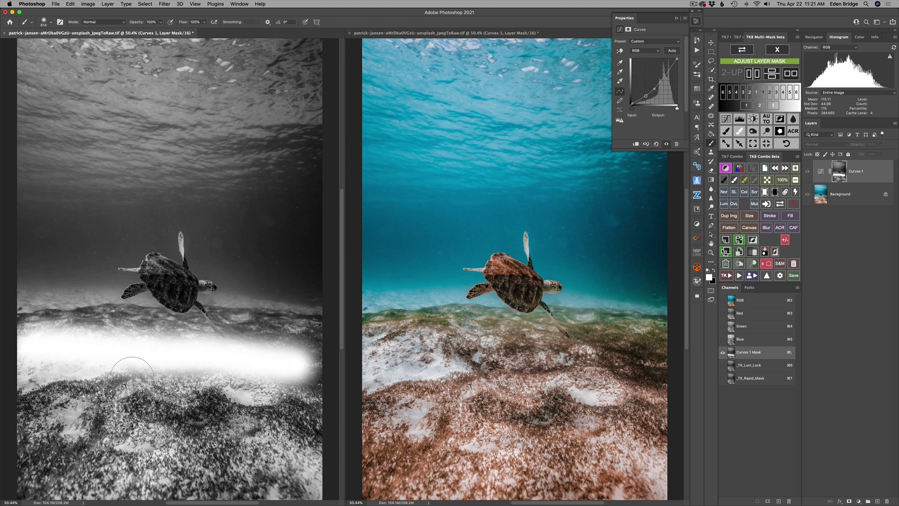
mouse_move(29, 381)
left_mouse_down()
mouse_move(267, 371)
mouse_move(304, 383)
mouse_move(25, 371)
left_mouse_up()
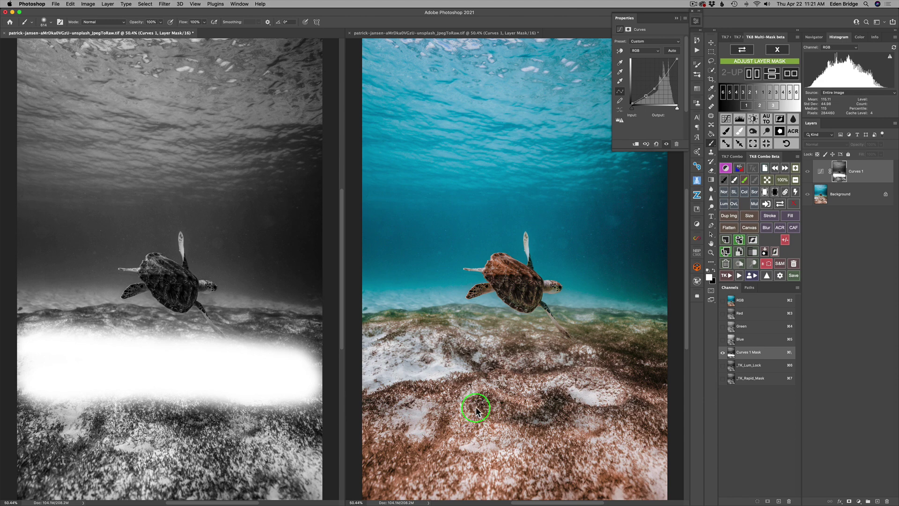
Undo both white brush strokes on the Curves 1 mask with TK8 Undo
left_click(776, 169)
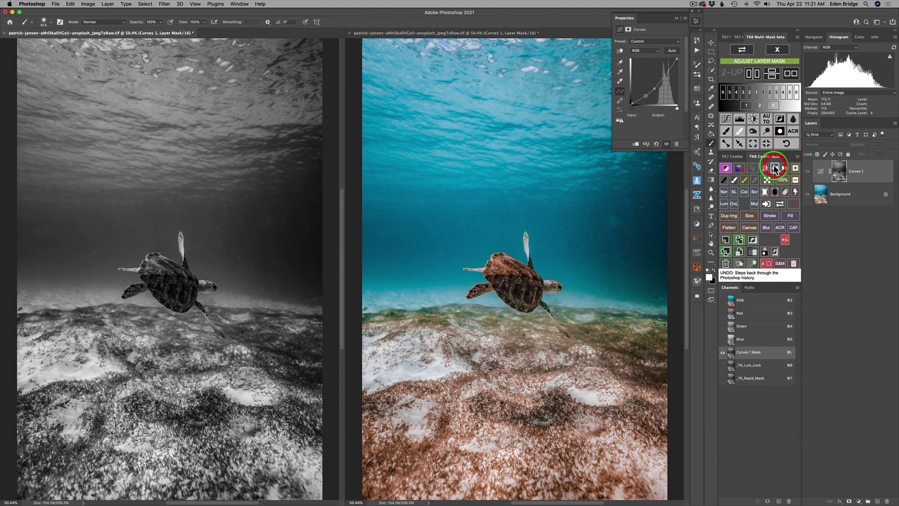
left_click(776, 168)
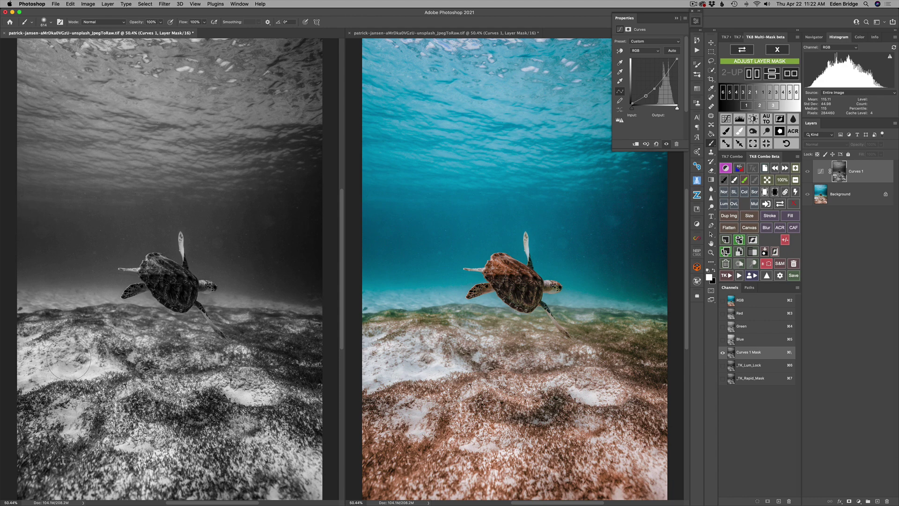
Set up TK8 Dodge at Highlights range, 50% exposure, with a soft brush about 628 px wide
left_click(767, 133)
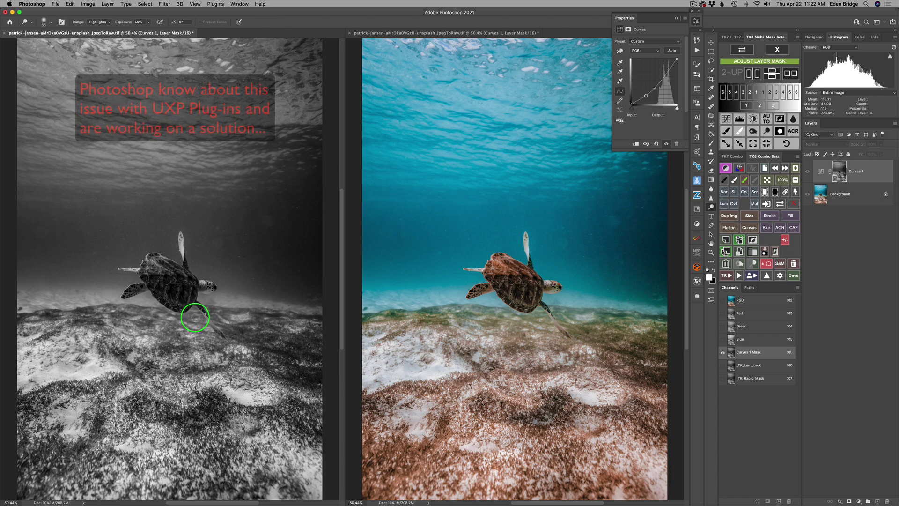
left_click(256, 26)
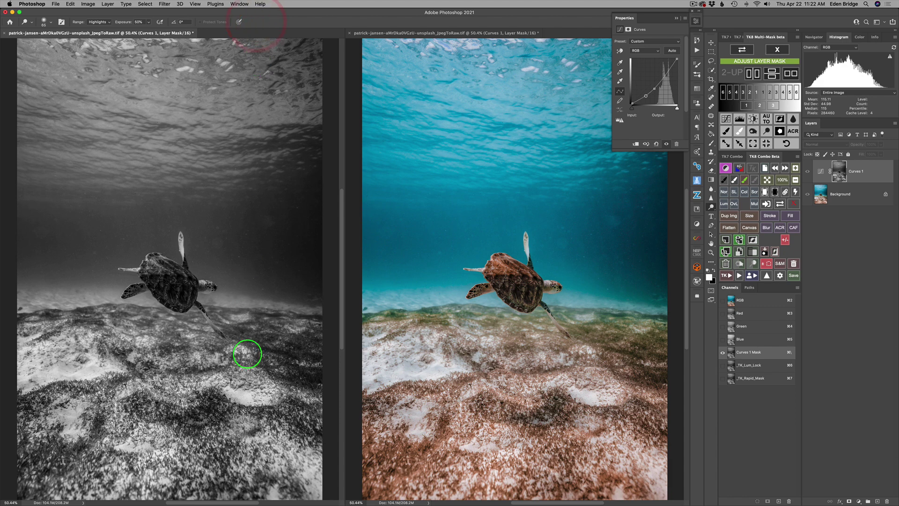
left_click_drag(205, 395, 232, 397)
mouse_move(157, 377)
left_mouse_down()
mouse_move(182, 384)
mouse_move(164, 355)
left_mouse_up()
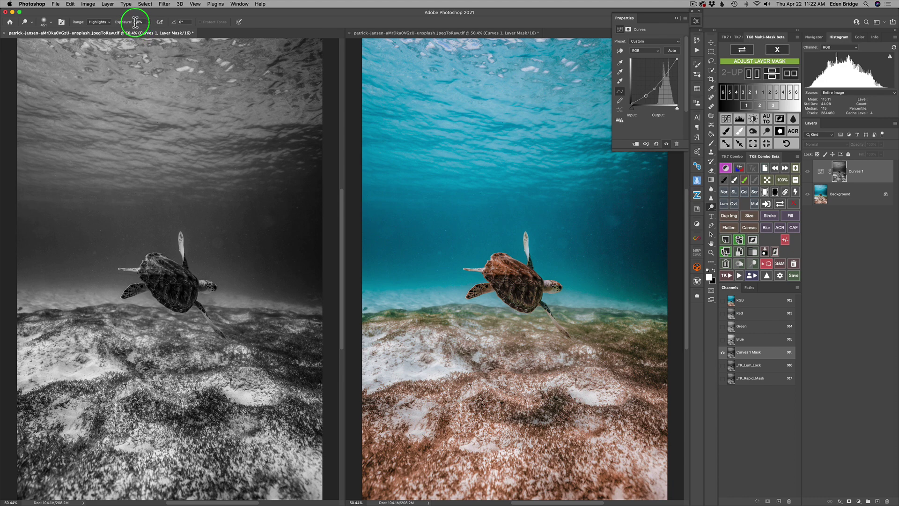
Dodge the lower seabed highlights of the Curves 1 mask in three sweeping strokes
left_click(98, 24)
mouse_move(29, 342)
left_mouse_down()
mouse_move(260, 333)
mouse_move(33, 342)
mouse_move(243, 352)
mouse_move(52, 368)
mouse_move(295, 389)
left_mouse_up()
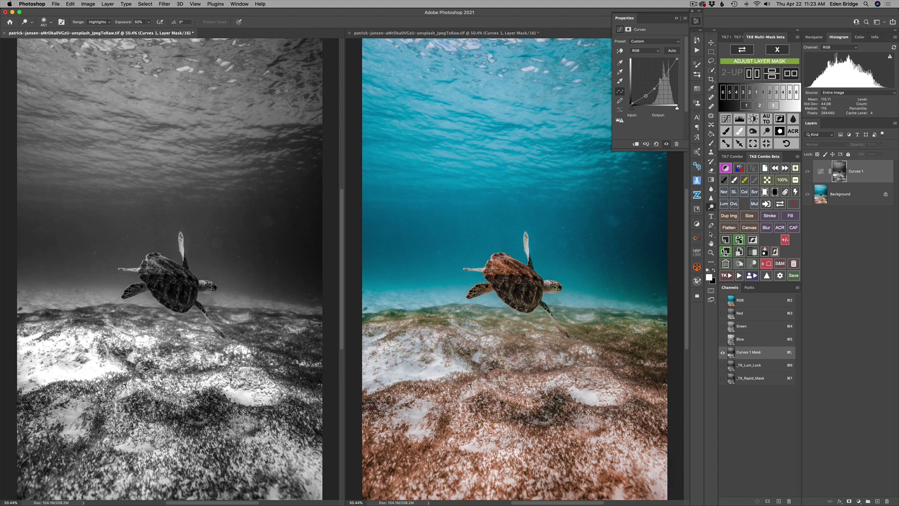
left_click_drag(373, 408, 601, 406)
mouse_move(281, 410)
left_mouse_down()
mouse_move(305, 418)
mouse_move(38, 420)
mouse_move(323, 436)
mouse_move(37, 434)
mouse_move(290, 443)
mouse_move(328, 461)
mouse_move(33, 454)
mouse_move(323, 468)
mouse_move(192, 483)
mouse_move(28, 482)
mouse_move(318, 482)
left_mouse_up()
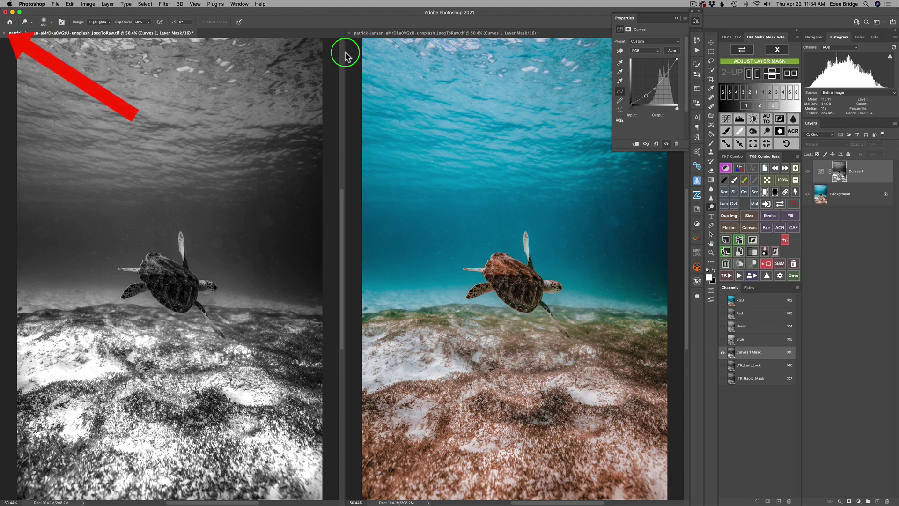
Close the mask window, toggle Curves 1 off and on to compare, and exit TK8 Multi-Mask
left_click(4, 33)
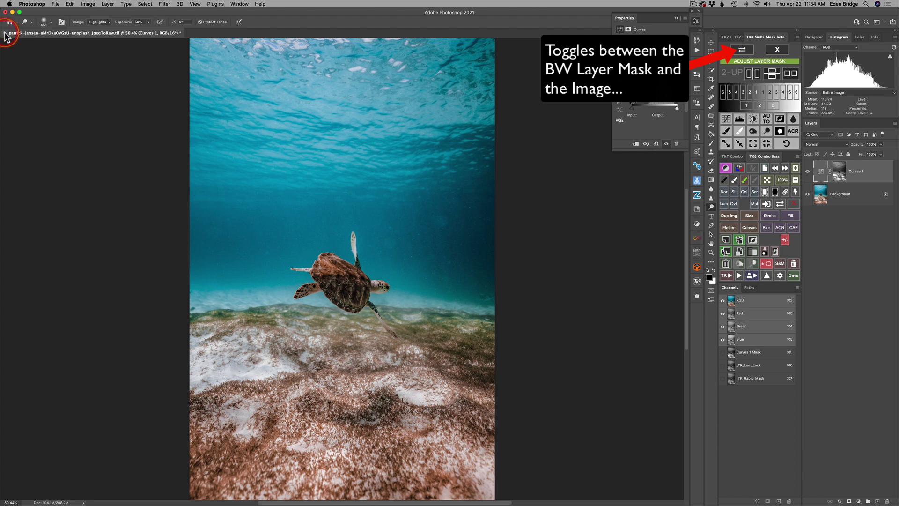
left_click(807, 172)
left_click(807, 172)
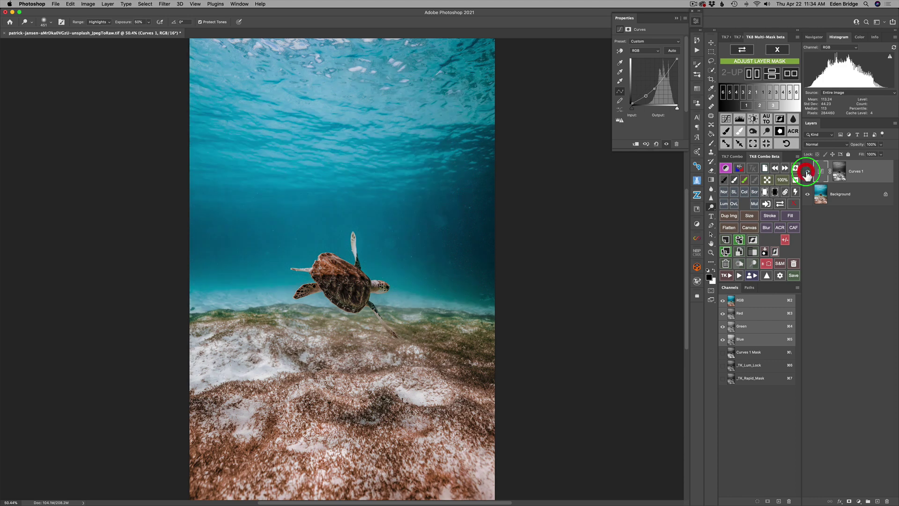
left_click(778, 50)
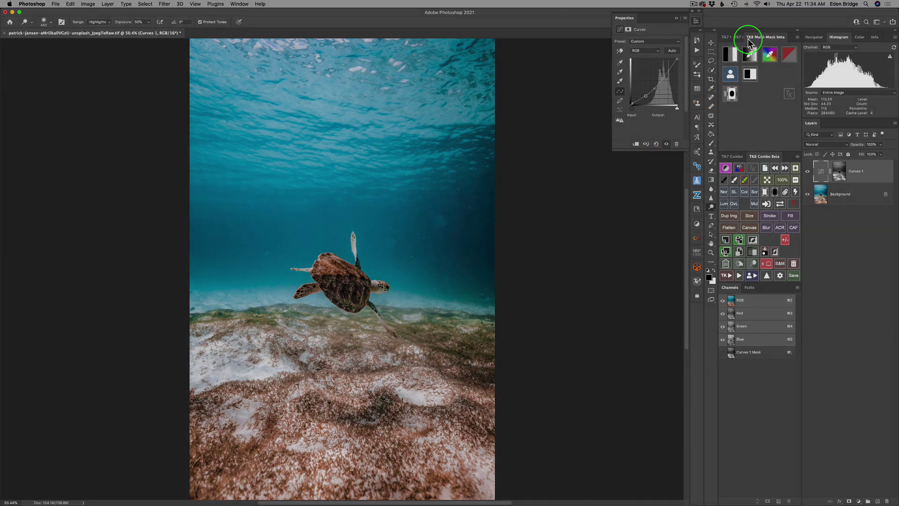